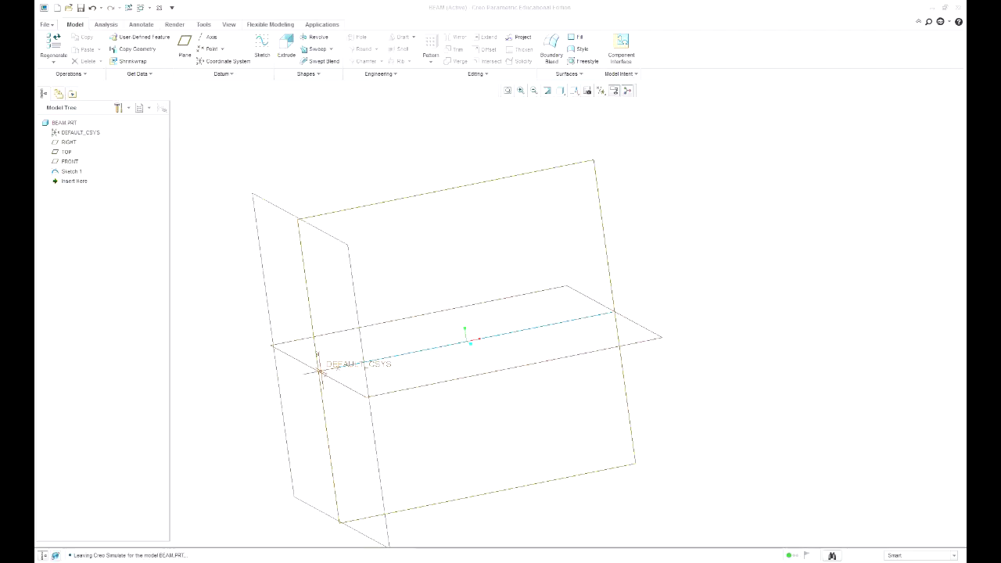
Start a sketch on the FRONT datum plane, keeping the default plane and existing curve references.
{"action": "middle_click_drag", "start_coordinate": [469, 375], "coordinate": [502, 376]}
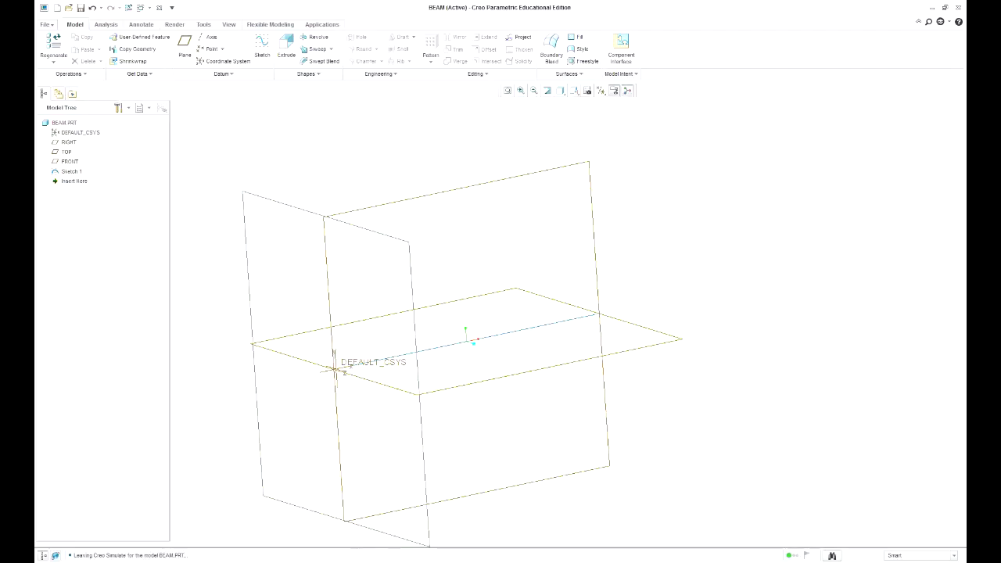
{"action": "middle_click_drag", "start_coordinate": [614, 322], "coordinate": [596, 347]}
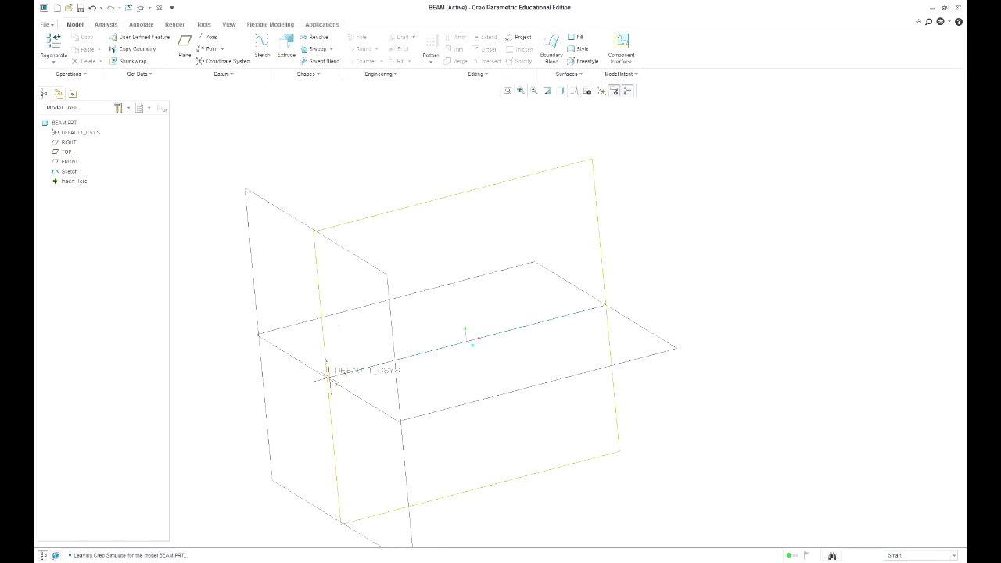
{"action": "left_click", "coordinate": [609, 348]}
{"action": "left_click", "coordinate": [262, 47]}
{"action": "left_click", "coordinate": [262, 47]}
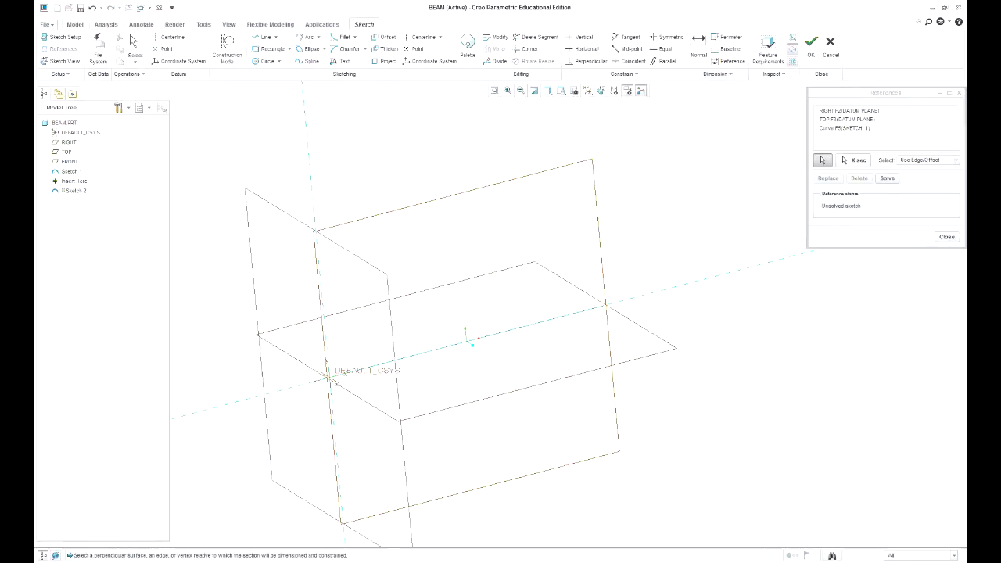
{"action": "left_click", "coordinate": [947, 237]}
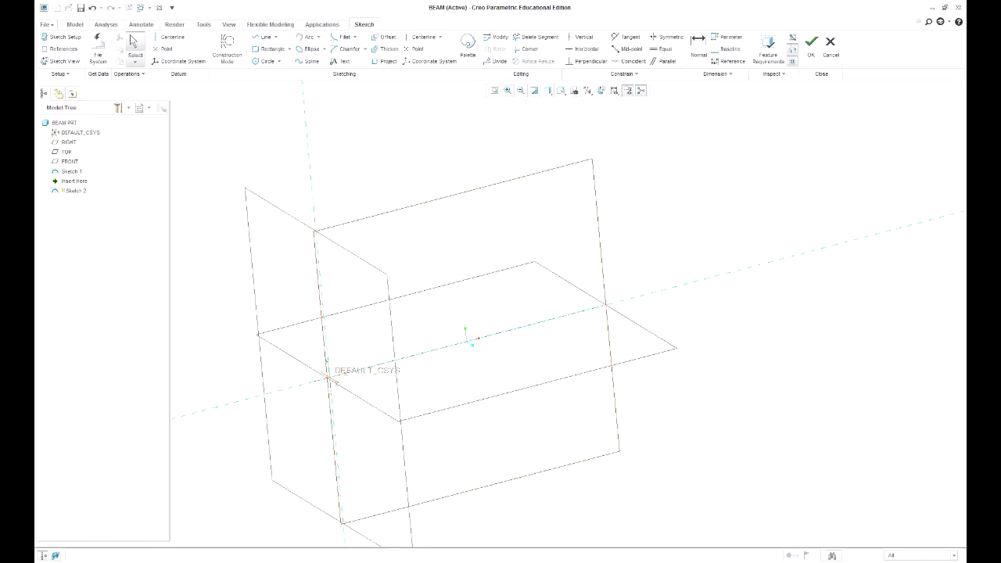
Sketch a line rising from the far end of the existing curve at 45° to the horizontal reference and finish the sketch.
{"action": "left_click", "coordinate": [264, 37]}
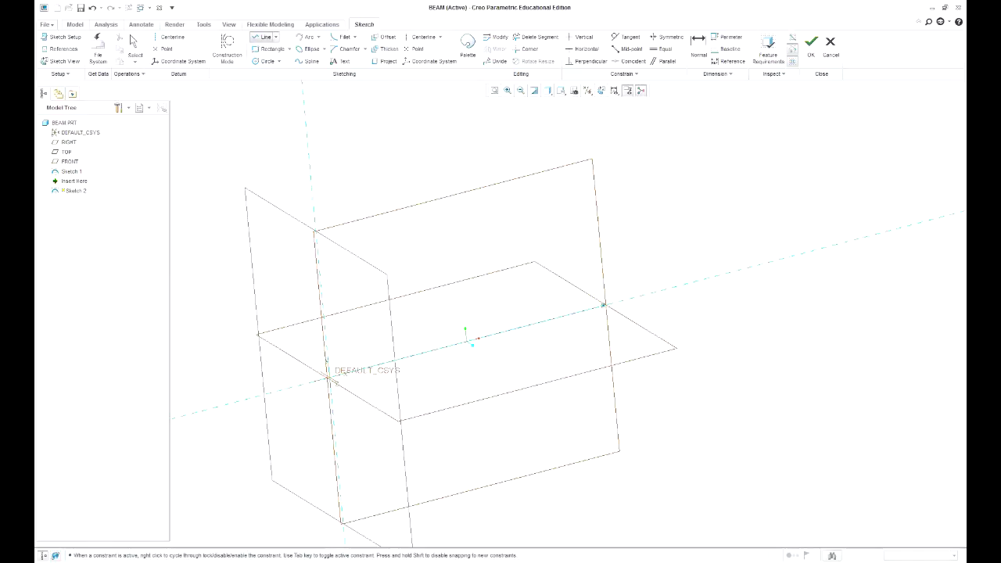
{"action": "left_click", "coordinate": [604, 305]}
{"action": "left_click", "coordinate": [664, 217]}
{"action": "middle_click", "coordinate": [666, 219]}
{"action": "double_click", "coordinate": [629, 280]}
{"action": "type", "text": "45"}
{"action": "key", "text": "Return"}
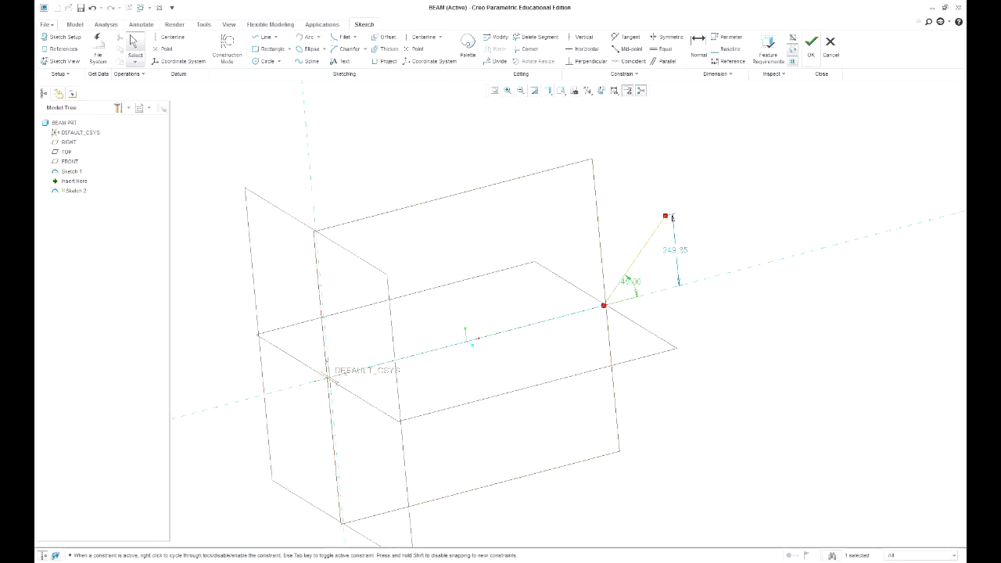
{"action": "left_click", "coordinate": [812, 43]}
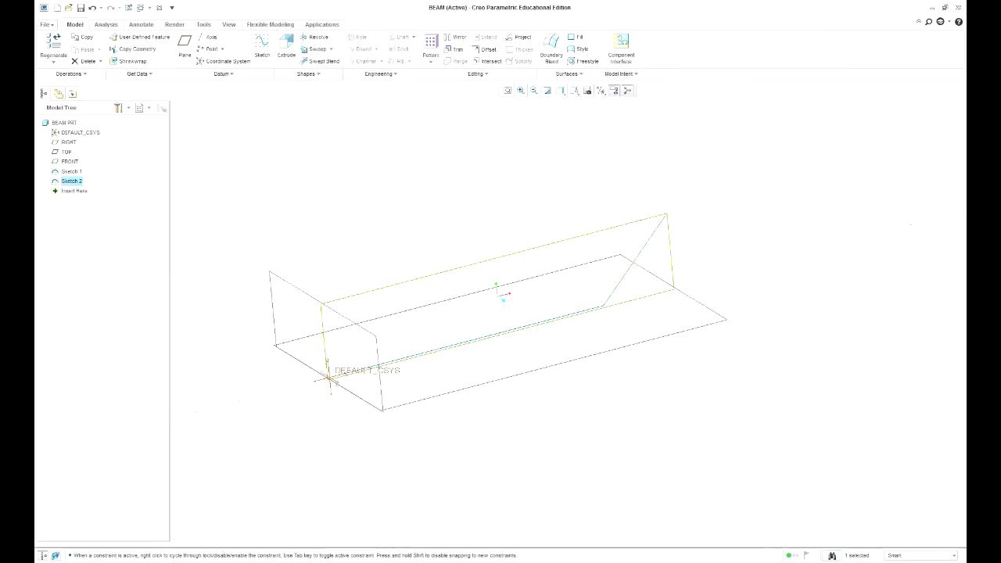
Begin a datum coordinate system at the shared end of the two curves and orient its X axis along the inclined line.
{"action": "left_click", "coordinate": [635, 261]}
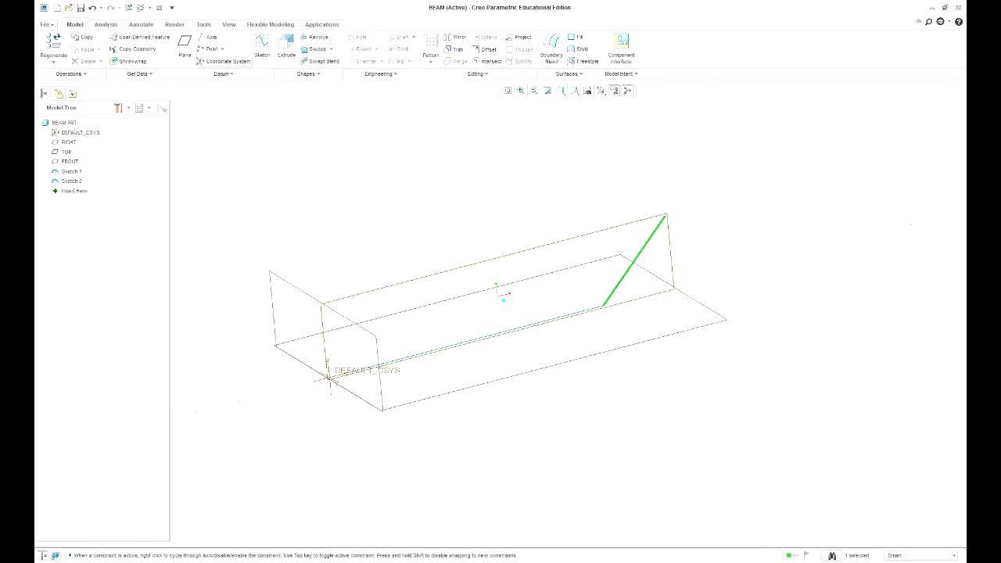
{"action": "left_click", "coordinate": [223, 61]}
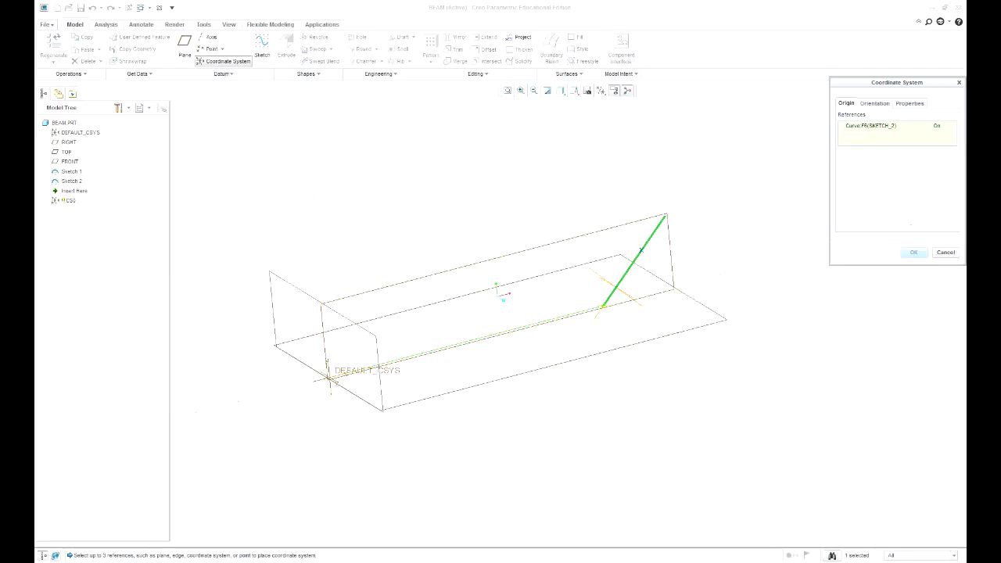
{"action": "left_click", "coordinate": [604, 306]}
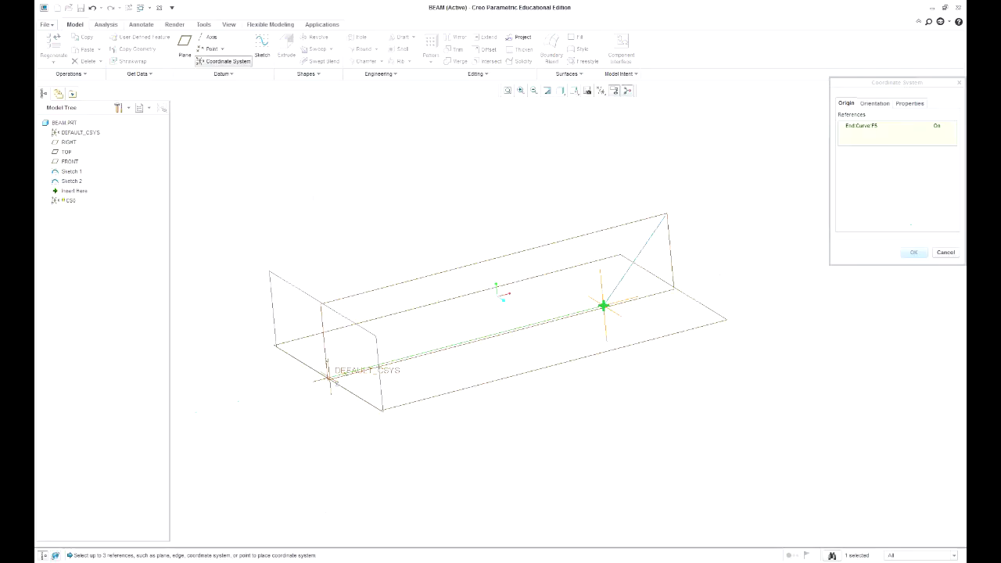
{"action": "left_click", "coordinate": [875, 104]}
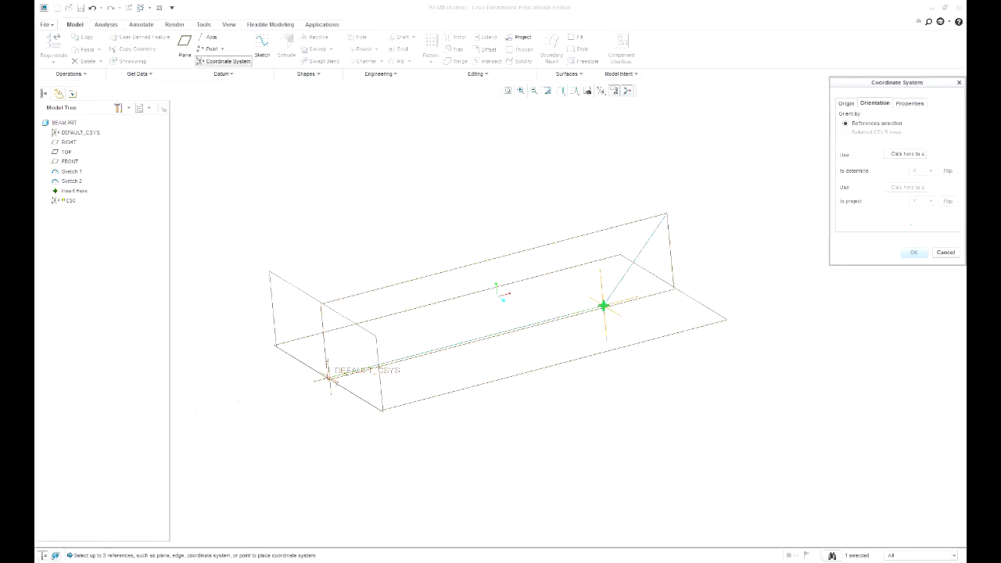
{"action": "left_click", "coordinate": [905, 155]}
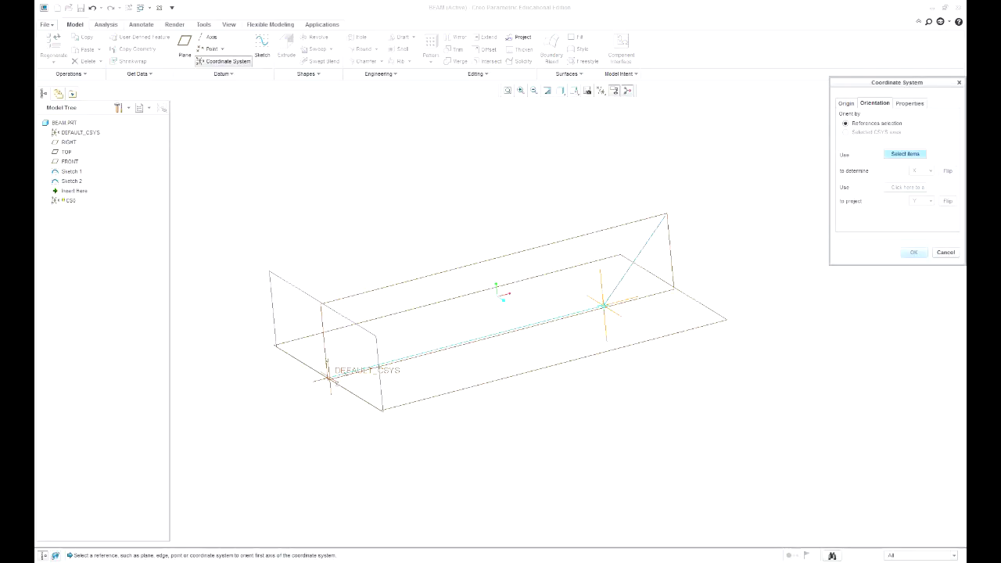
{"action": "left_click", "coordinate": [629, 269]}
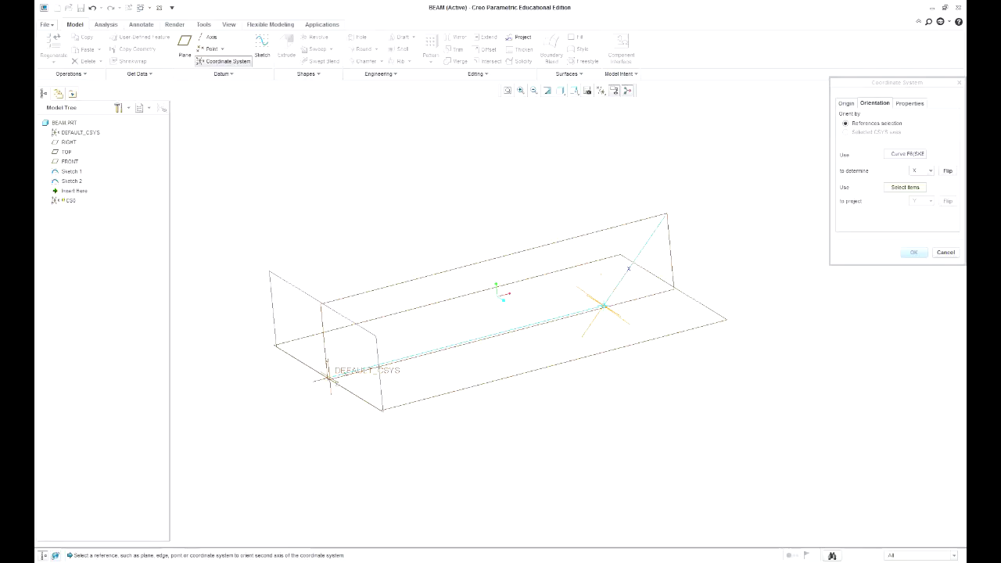
{"action": "left_click", "coordinate": [947, 171]}
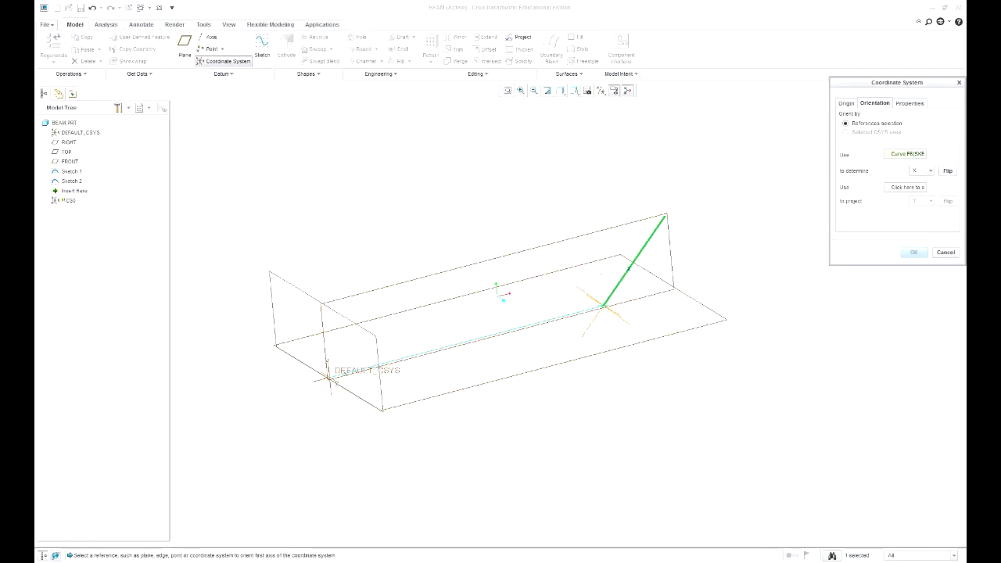
Use the FRONT datum plane to project the coordinate system's Z axis and create it.
{"action": "left_click", "coordinate": [905, 188]}
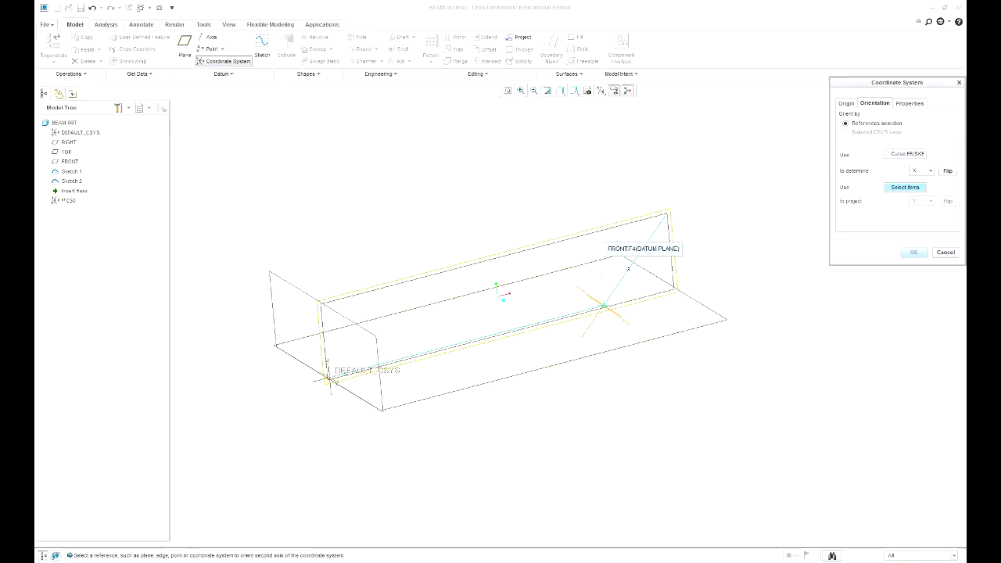
{"action": "left_click", "coordinate": [606, 241]}
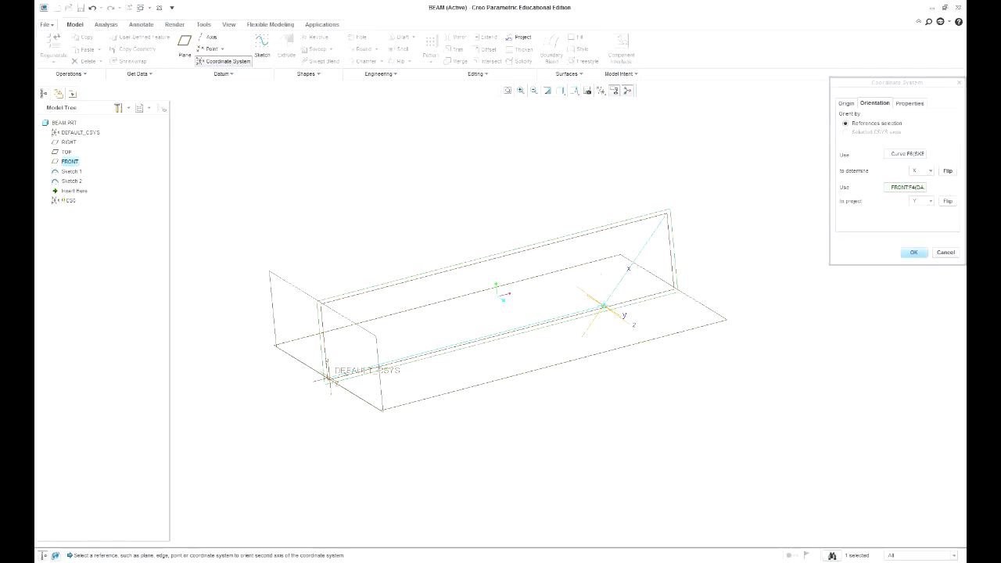
{"action": "mouse_move", "coordinate": [606, 241]}
{"action": "middle_mouse_down"}
{"action": "mouse_move", "coordinate": [590, 273]}
{"action": "mouse_move", "coordinate": [636, 238]}
{"action": "middle_mouse_up"}
{"action": "left_click", "coordinate": [931, 201]}
{"action": "left_click", "coordinate": [915, 218]}
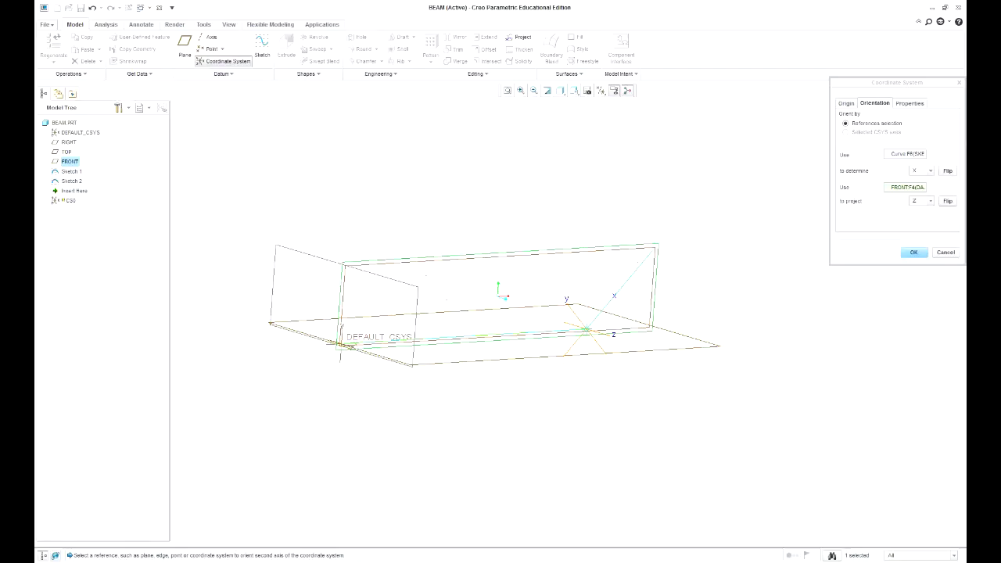
{"action": "left_click", "coordinate": [914, 252]}
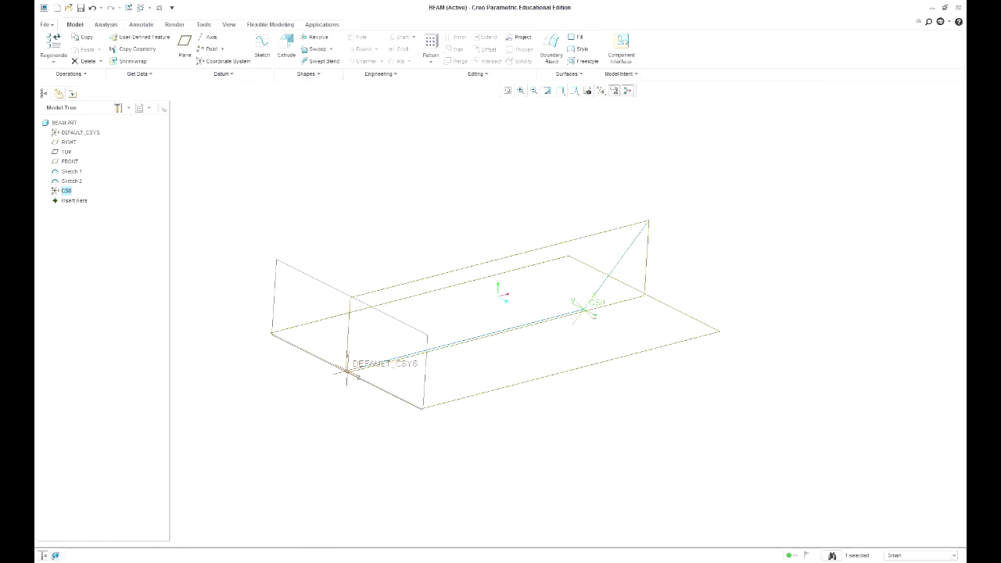
{"action": "key", "text": "Escape"}
Switch to Creo Simulate and delete the existing displacement constraint at the beam's start.
{"action": "left_click", "coordinate": [322, 25]}
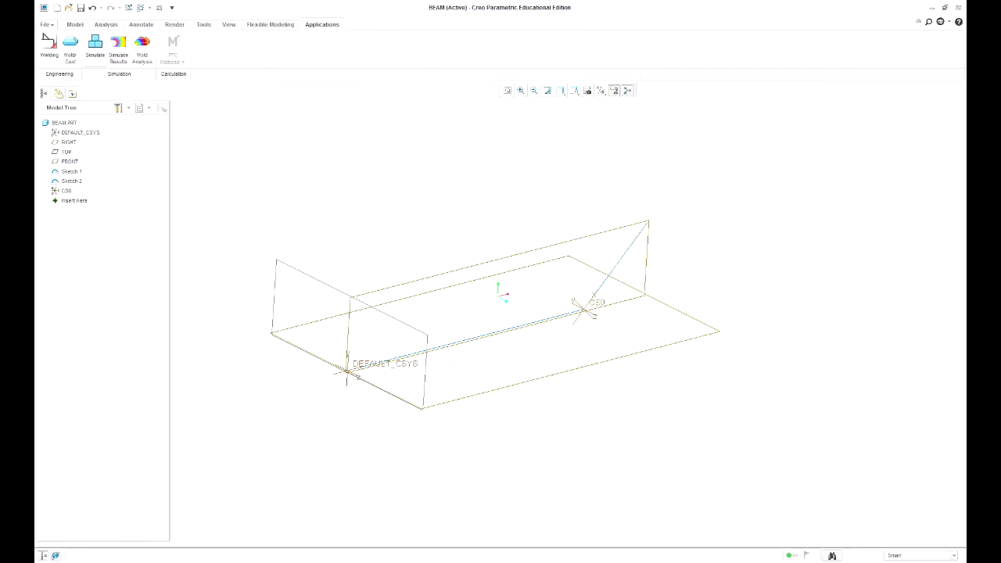
{"action": "left_click", "coordinate": [95, 45]}
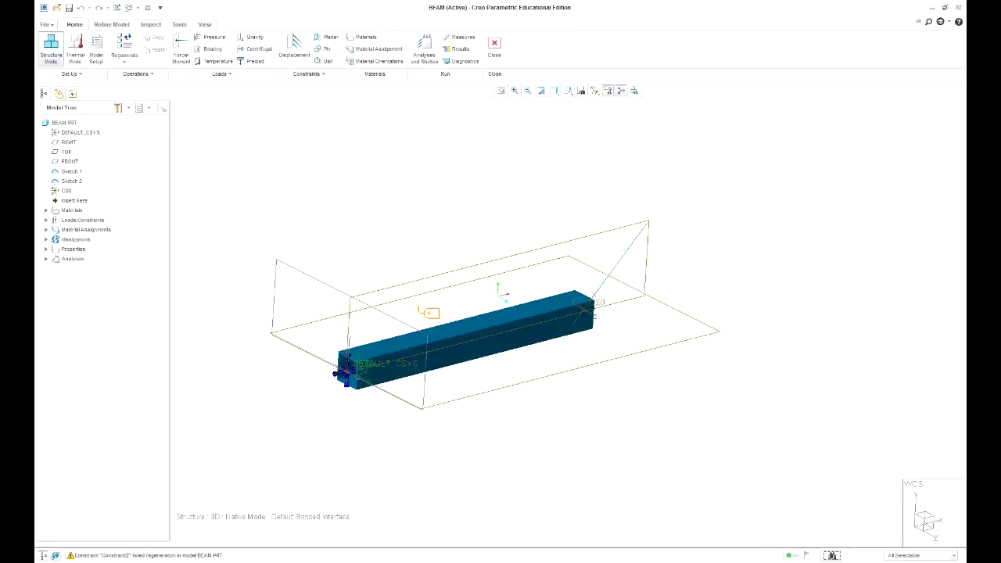
{"action": "mouse_move", "coordinate": [551, 383]}
{"action": "middle_mouse_down"}
{"action": "mouse_move", "coordinate": [579, 393]}
{"action": "mouse_move", "coordinate": [546, 390]}
{"action": "mouse_move", "coordinate": [550, 376]}
{"action": "middle_mouse_up"}
{"action": "left_click", "coordinate": [337, 364]}
{"action": "key", "text": "Delete"}
{"action": "left_click", "coordinate": [505, 302]}
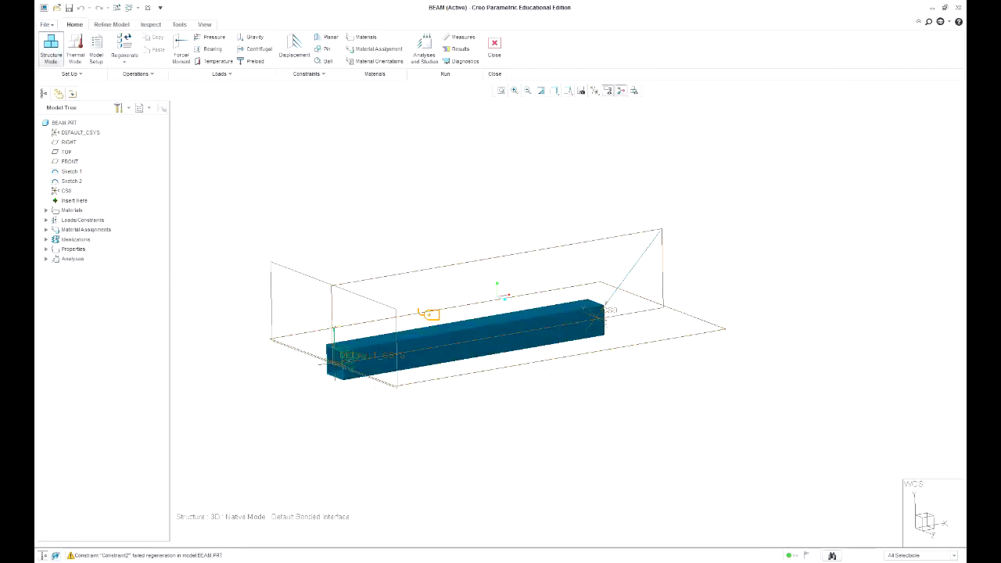
Delete the material assignment from the beam model.
{"action": "left_click", "coordinate": [429, 315]}
{"action": "key", "text": "Delete"}
{"action": "left_click", "coordinate": [505, 301]}
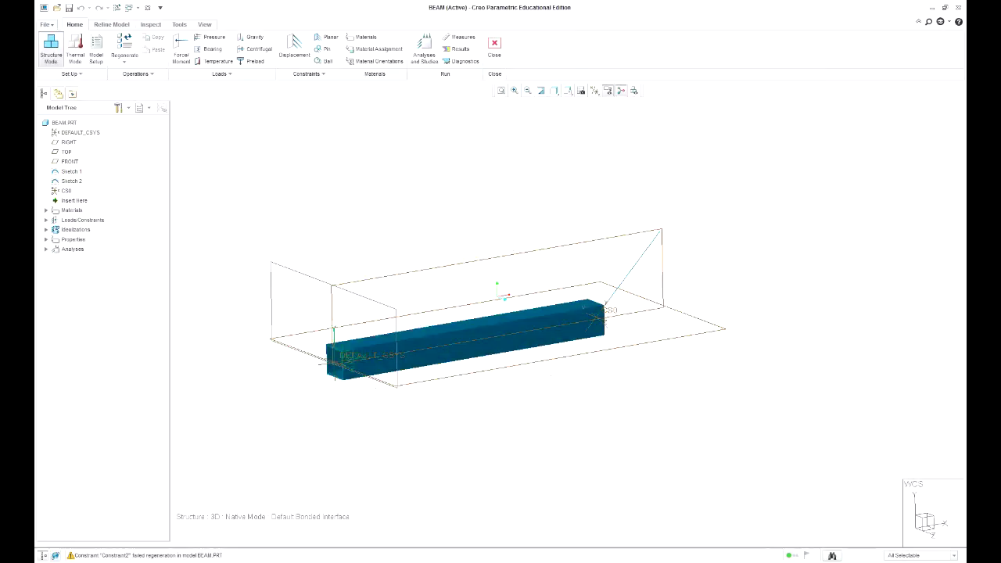
Review the beam's definition and the dimensions of its hollow rectangle section, accepting the dialogs.
{"action": "left_click", "coordinate": [112, 25]}
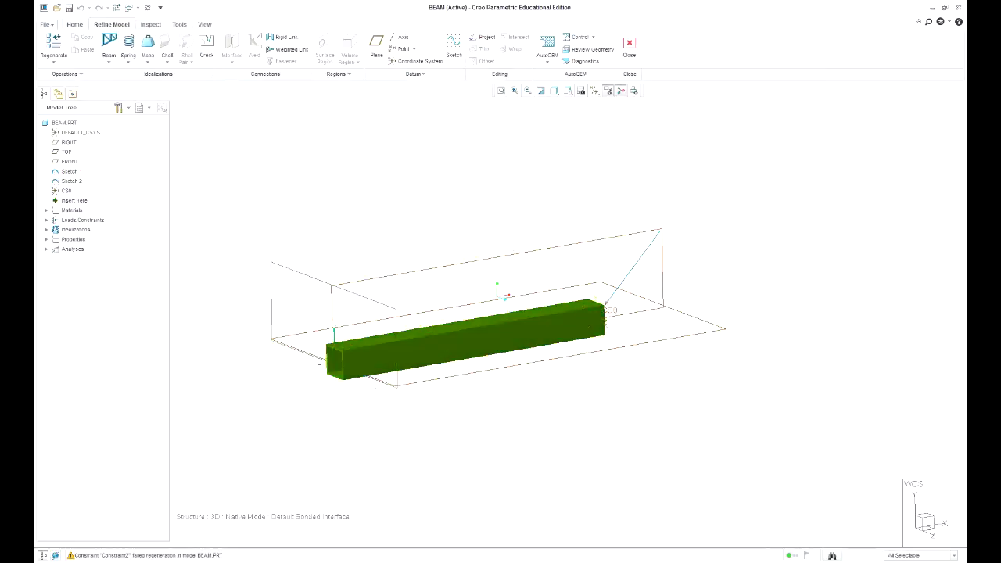
{"action": "double_click", "coordinate": [469, 338]}
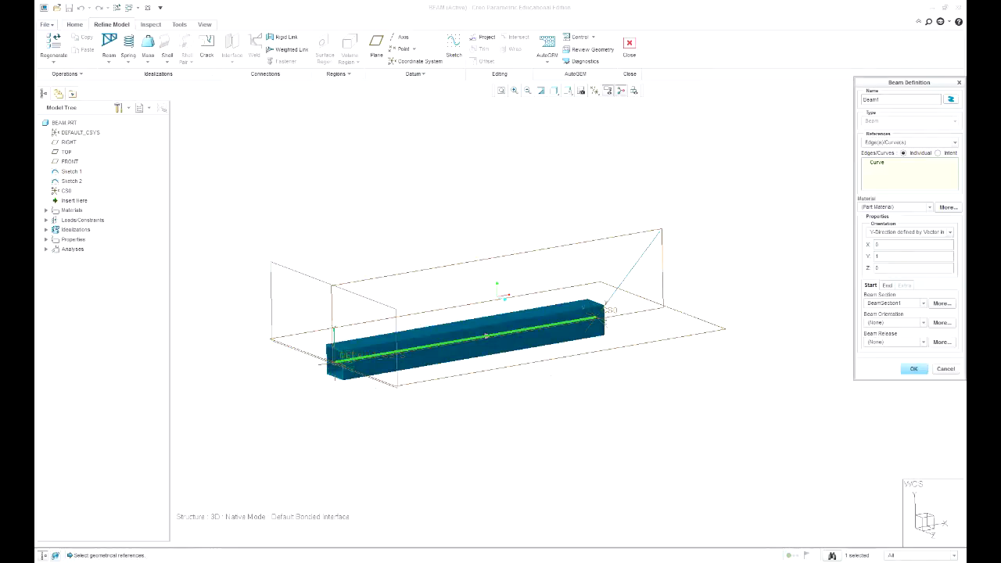
{"action": "left_click", "coordinate": [942, 303]}
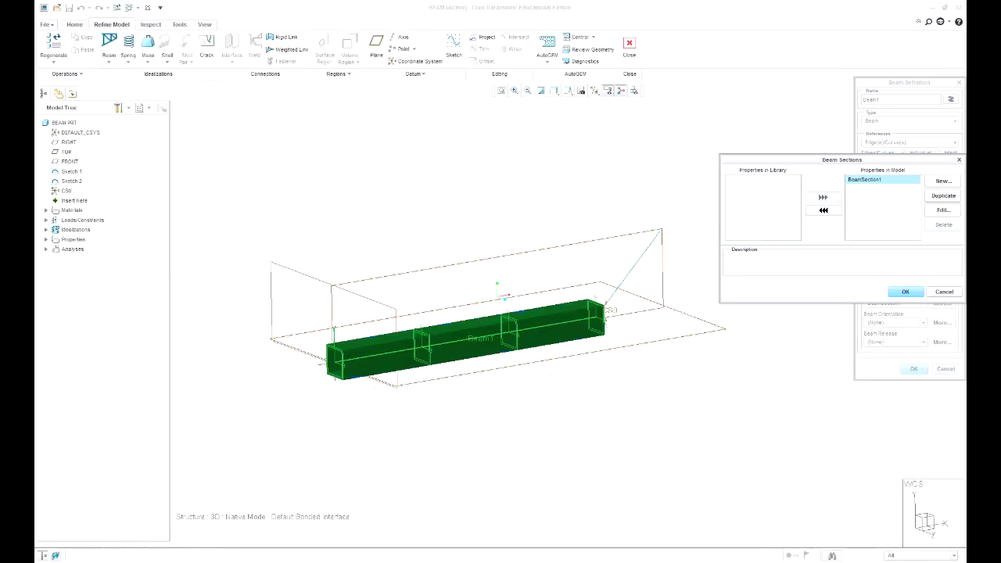
{"action": "left_click", "coordinate": [943, 209]}
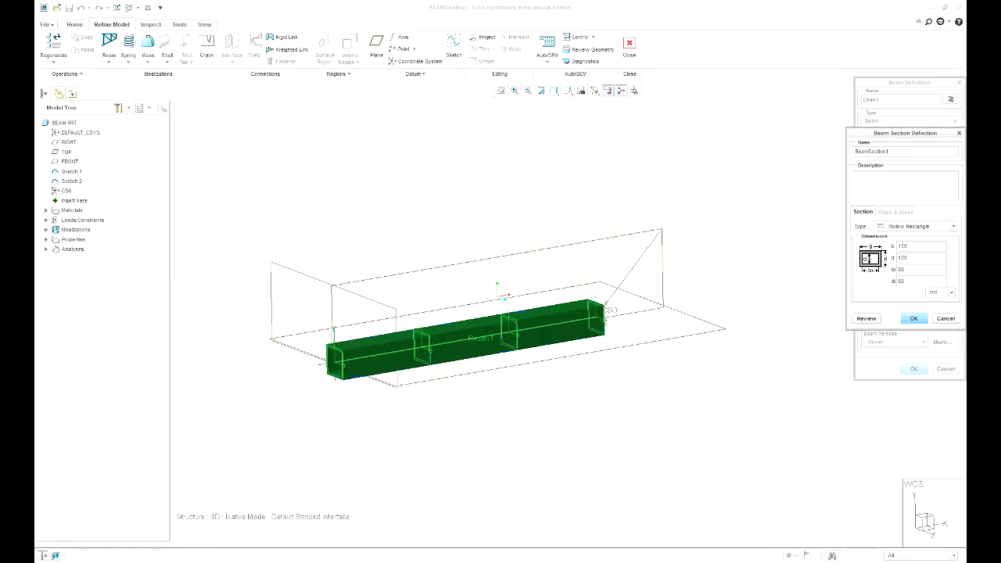
{"action": "left_click", "coordinate": [913, 319]}
{"action": "left_click", "coordinate": [902, 292]}
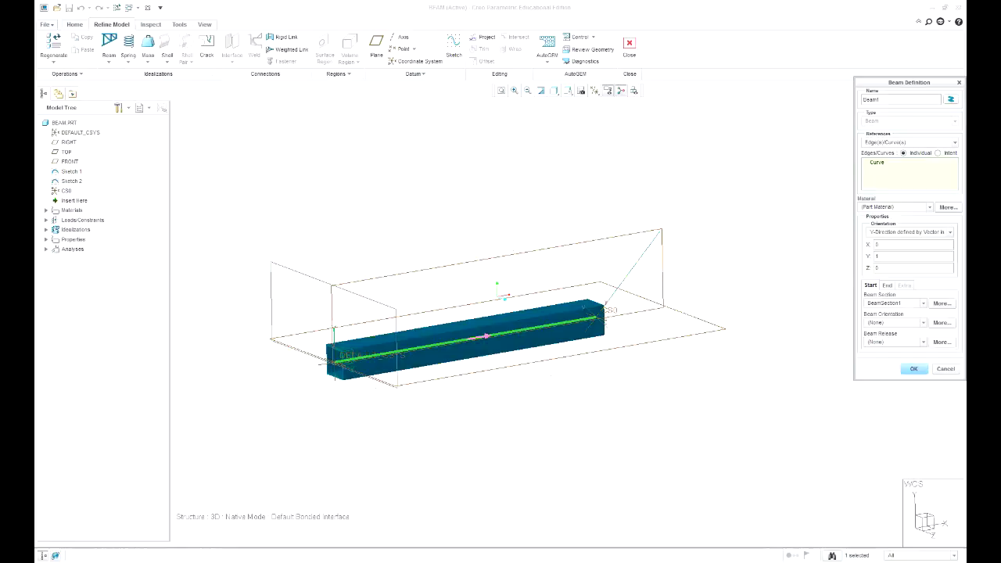
{"action": "left_click", "coordinate": [914, 368]}
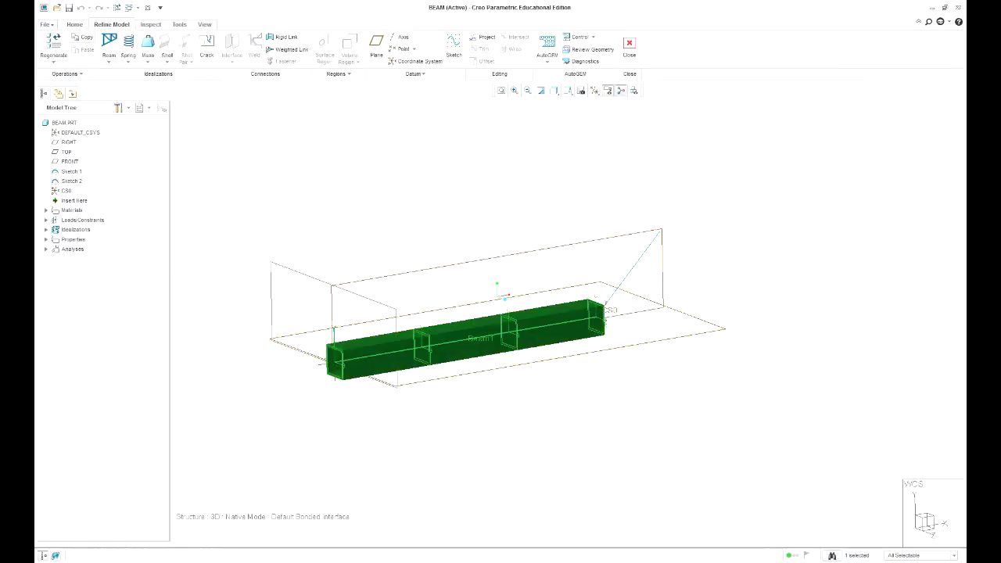
Add a displacement constraint on the beam curve's start point with all translations and the X and Y rotations fixed, leaving Z rotation free.
{"action": "left_click", "coordinate": [74, 25]}
{"action": "left_click", "coordinate": [294, 47]}
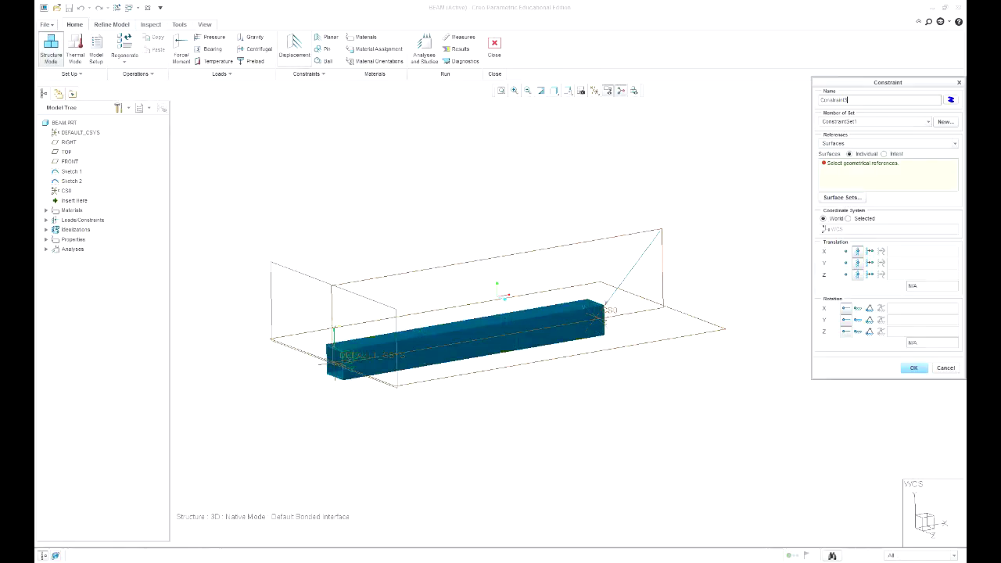
{"action": "left_click", "coordinate": [954, 144]}
{"action": "left_click", "coordinate": [884, 168]}
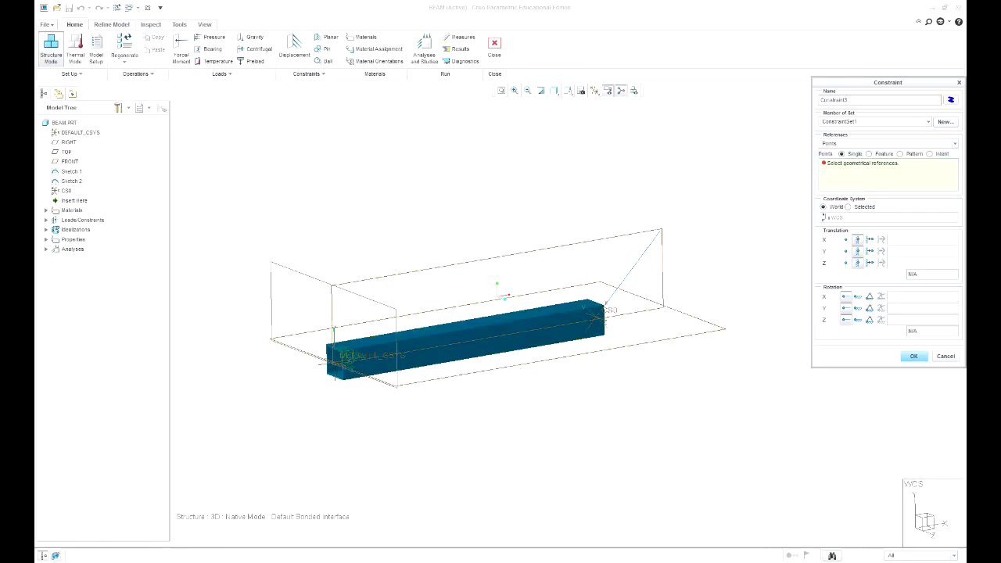
{"action": "left_click", "coordinate": [335, 362]}
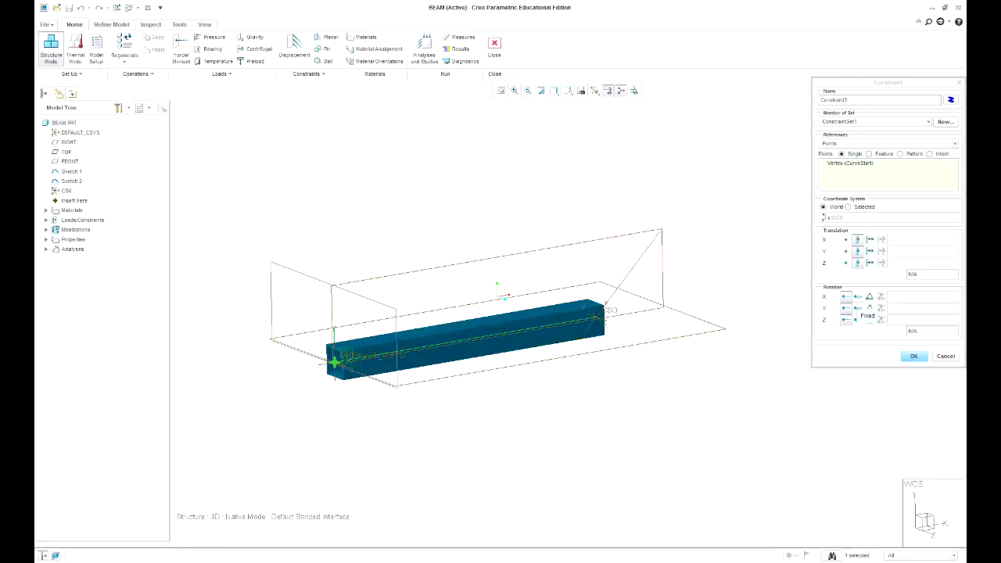
{"action": "left_click", "coordinate": [858, 297]}
{"action": "left_click", "coordinate": [858, 308]}
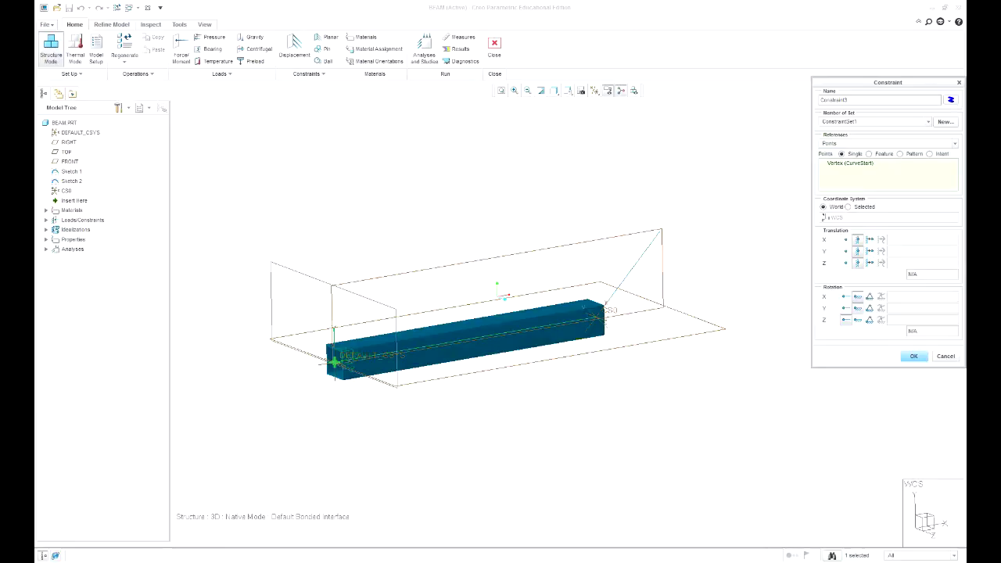
{"action": "left_click", "coordinate": [913, 356]}
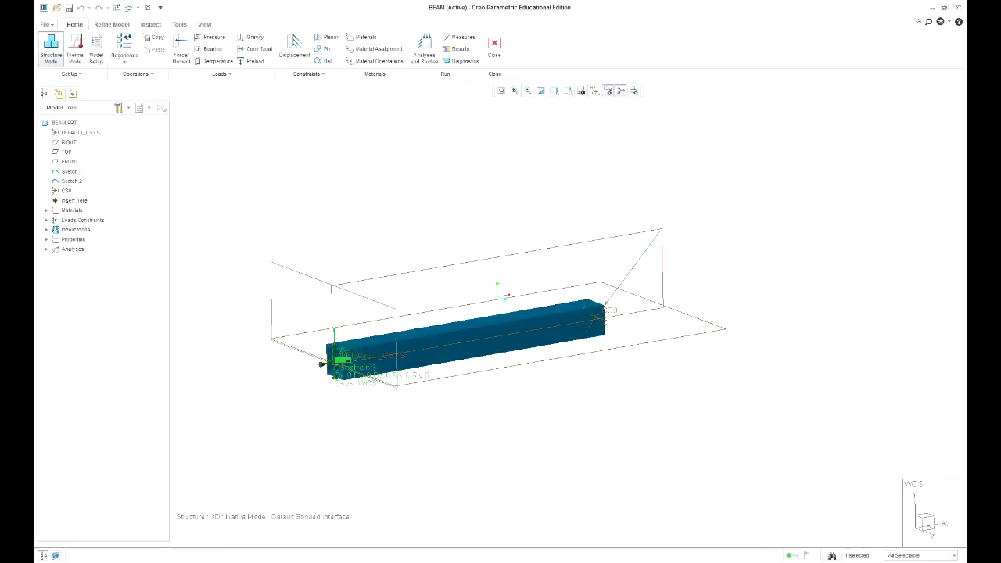
Begin a displacement constraint referencing the far end point of the beam curve.
{"action": "middle_click_drag", "start_coordinate": [602, 258], "coordinate": [536, 249]}
{"action": "left_click", "coordinate": [536, 250]}
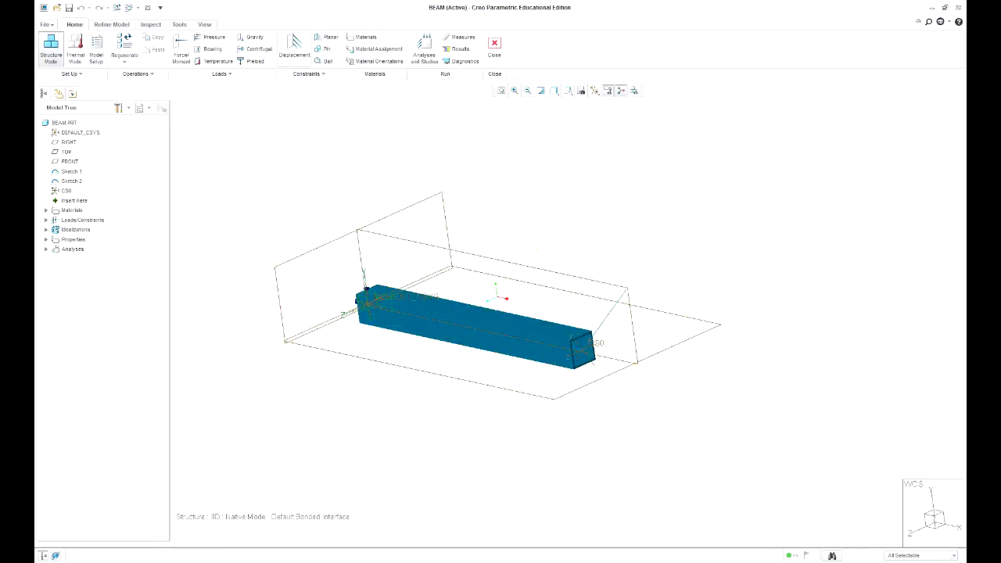
{"action": "left_click", "coordinate": [294, 48]}
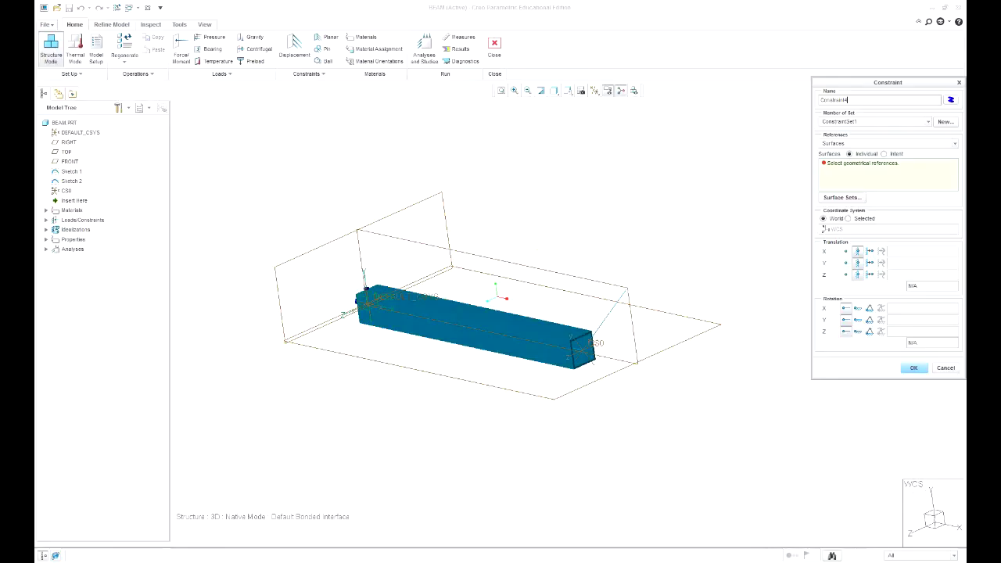
{"action": "left_click", "coordinate": [954, 144]}
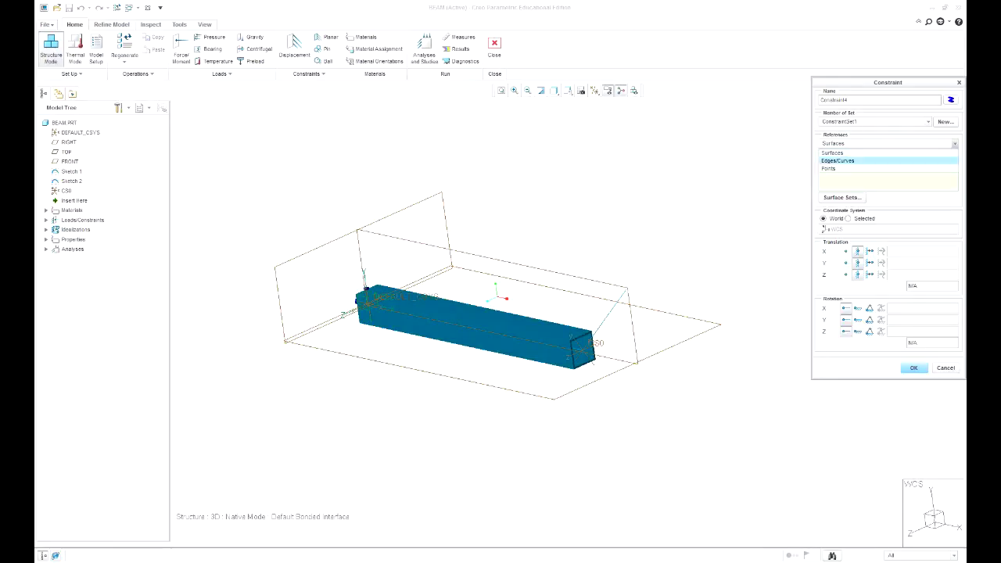
{"action": "left_click", "coordinate": [861, 169]}
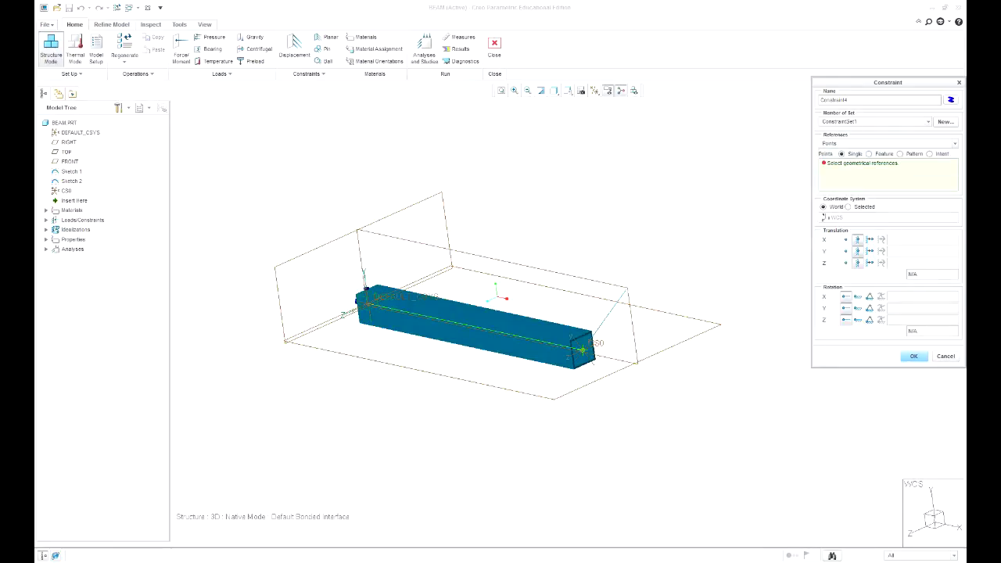
{"action": "left_click", "coordinate": [583, 350]}
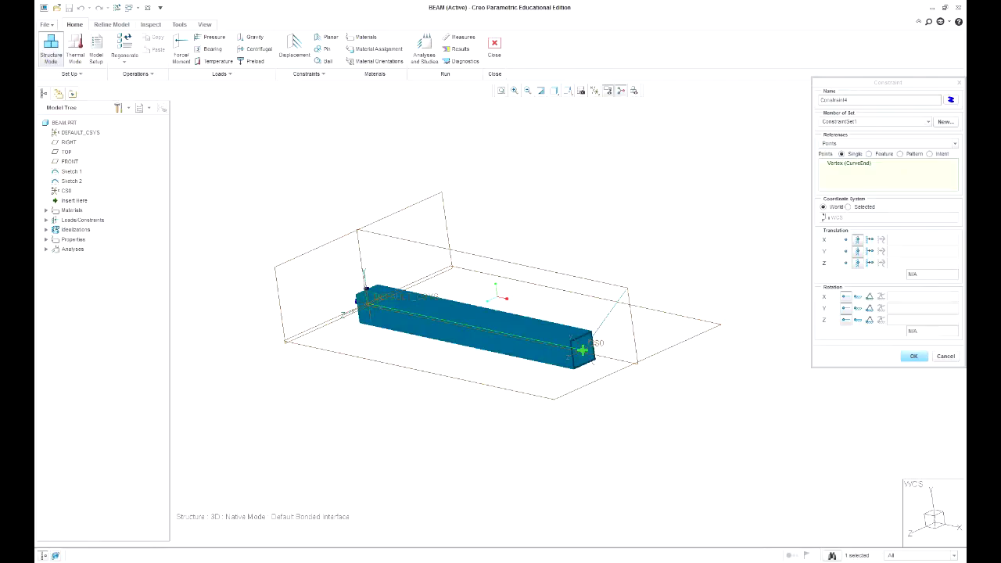
Orient the end constraint to coordinate system CS0 with X translation free and Y and Z translations fixed, and accept it.
{"action": "middle_click_drag", "start_coordinate": [617, 307], "coordinate": [663, 300]}
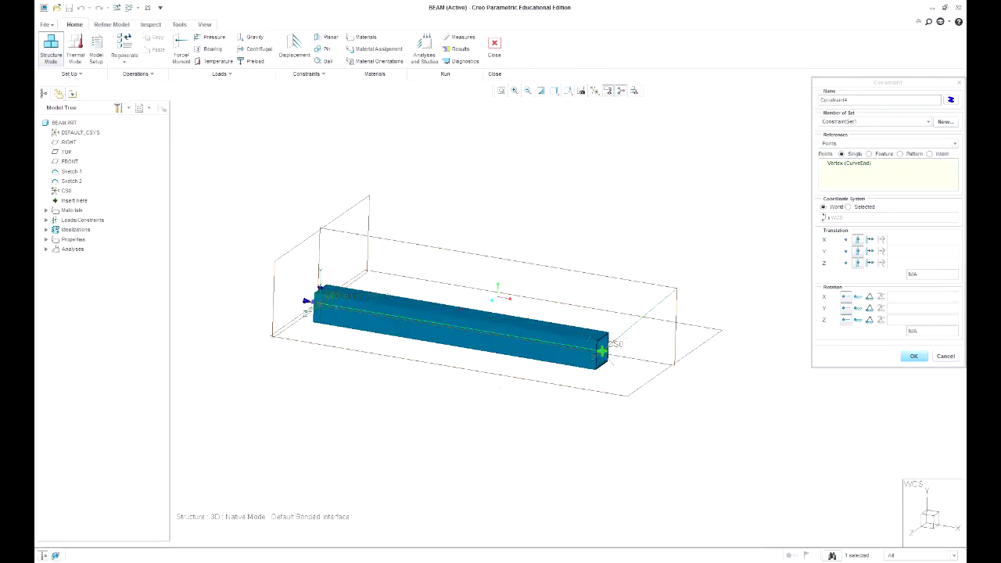
{"action": "left_click", "coordinate": [848, 206]}
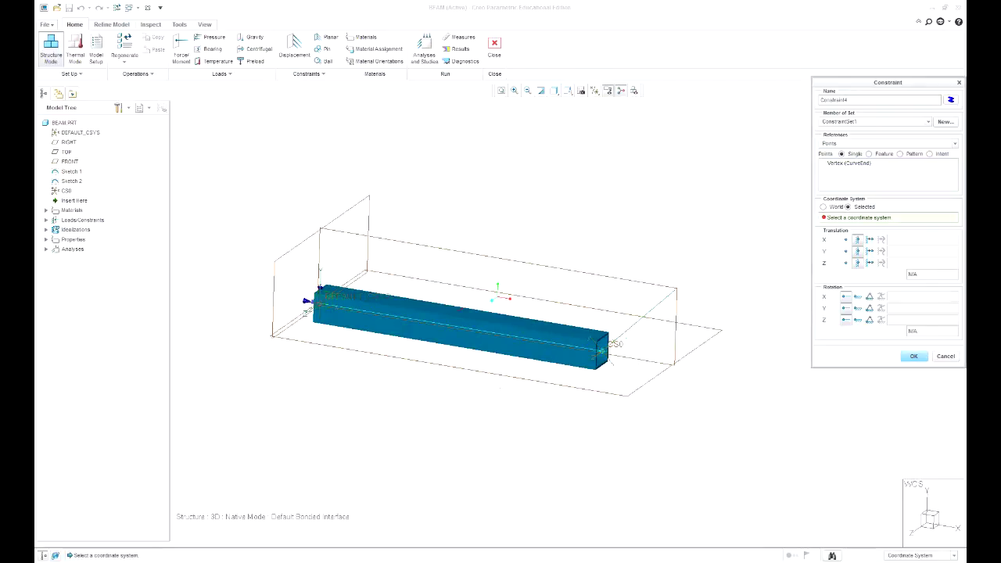
{"action": "left_click", "coordinate": [615, 345]}
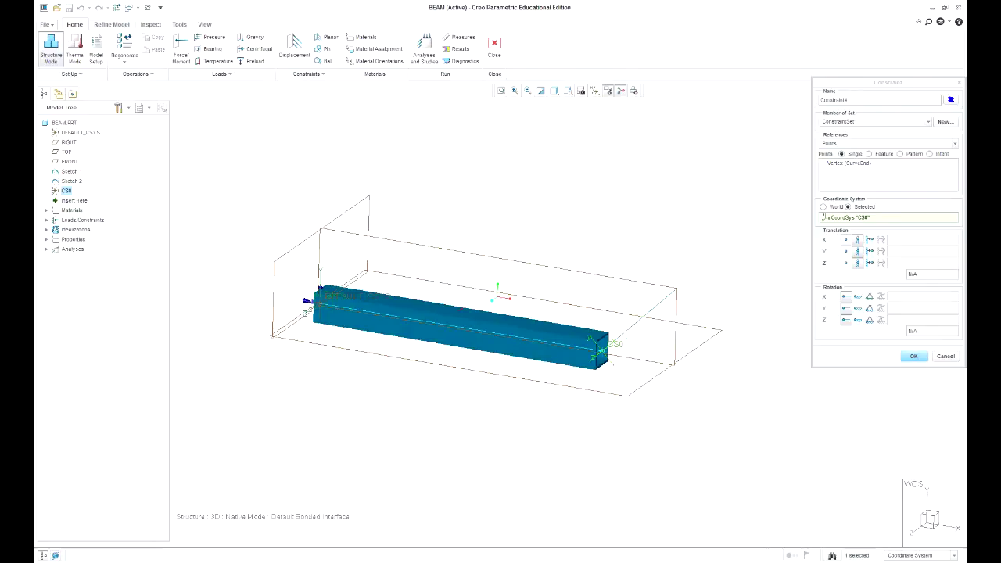
{"action": "left_click", "coordinate": [846, 240]}
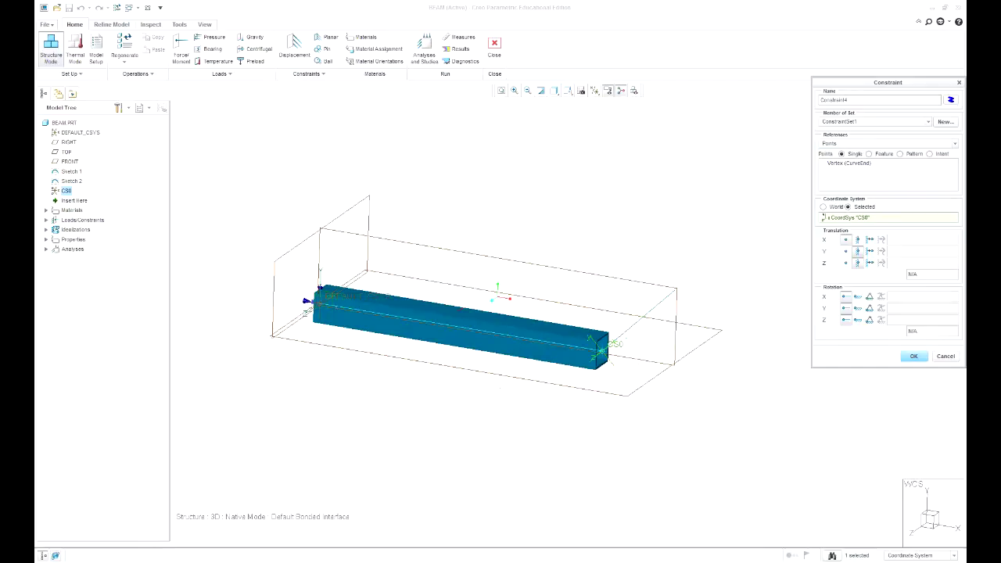
{"action": "left_click", "coordinate": [858, 263]}
{"action": "left_click", "coordinate": [913, 355]}
Set up a force load for edges/curves with a Y force component of -5000 N.
{"action": "middle_click_drag", "start_coordinate": [438, 352], "coordinate": [507, 339]}
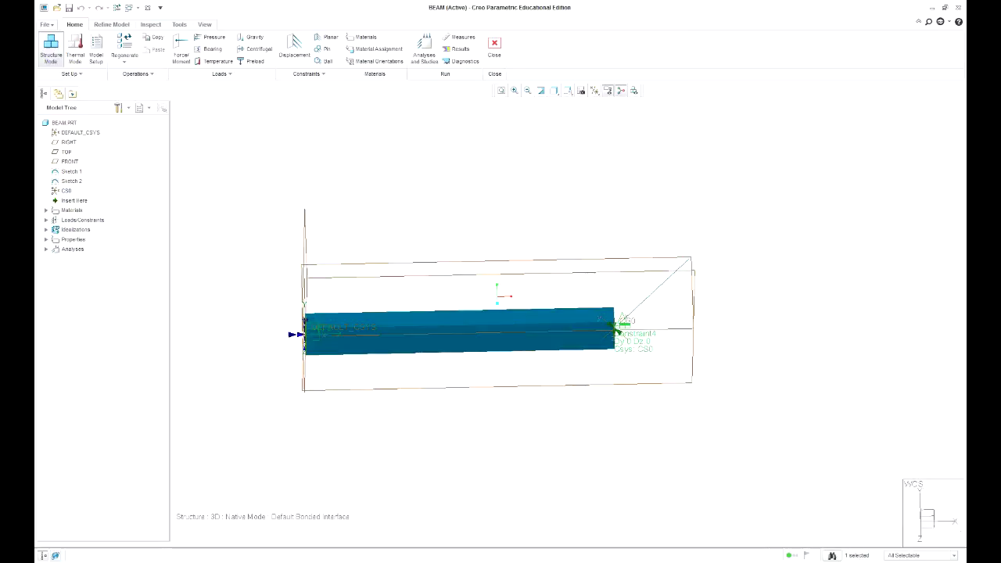
{"action": "left_click", "coordinate": [180, 52]}
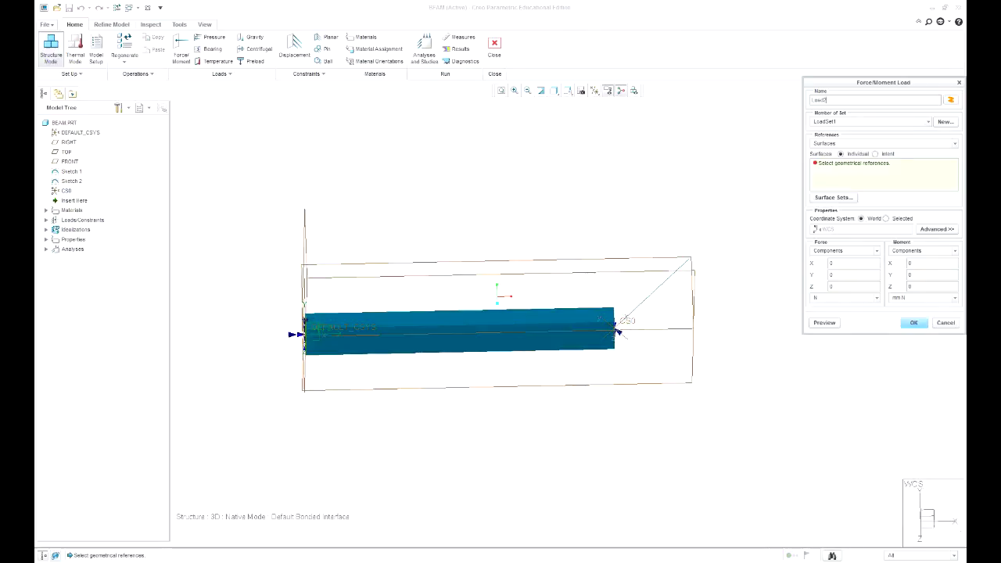
{"action": "left_click", "coordinate": [955, 144]}
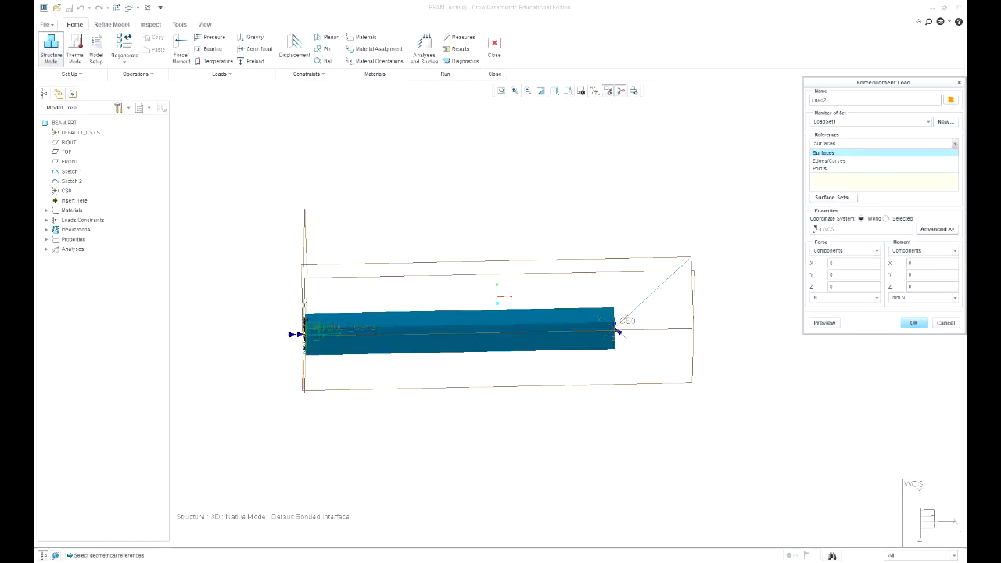
{"action": "left_click", "coordinate": [829, 161]}
{"action": "double_click", "coordinate": [832, 264]}
{"action": "type", "text": "-"}
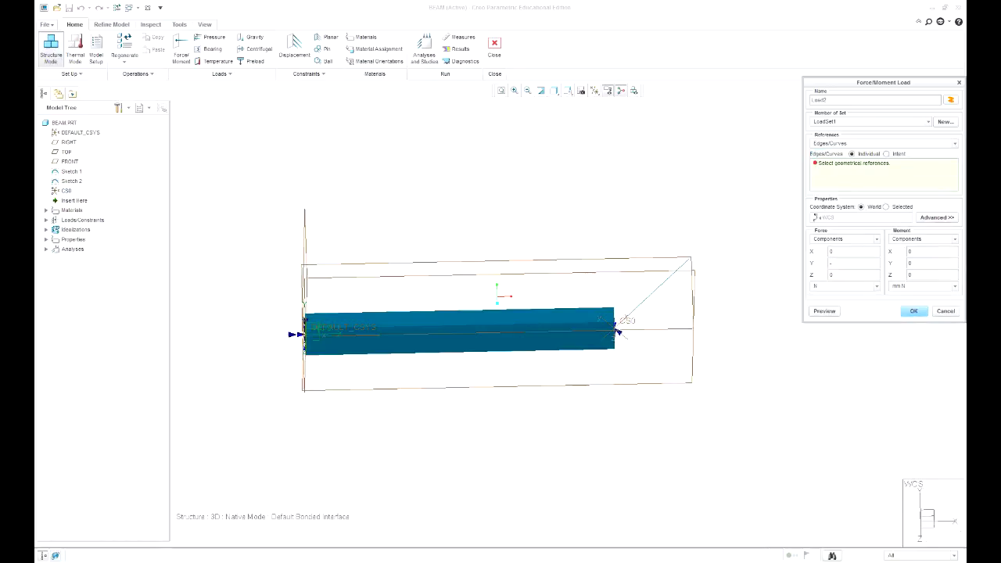
{"action": "type", "text": "5000"}
{"action": "key", "text": "Return"}
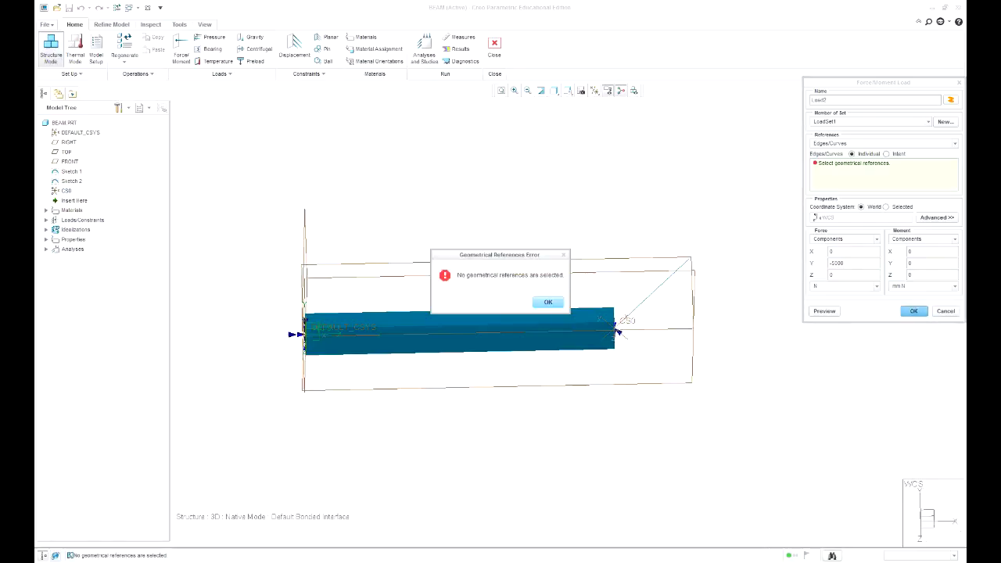
{"action": "key", "text": "Return"}
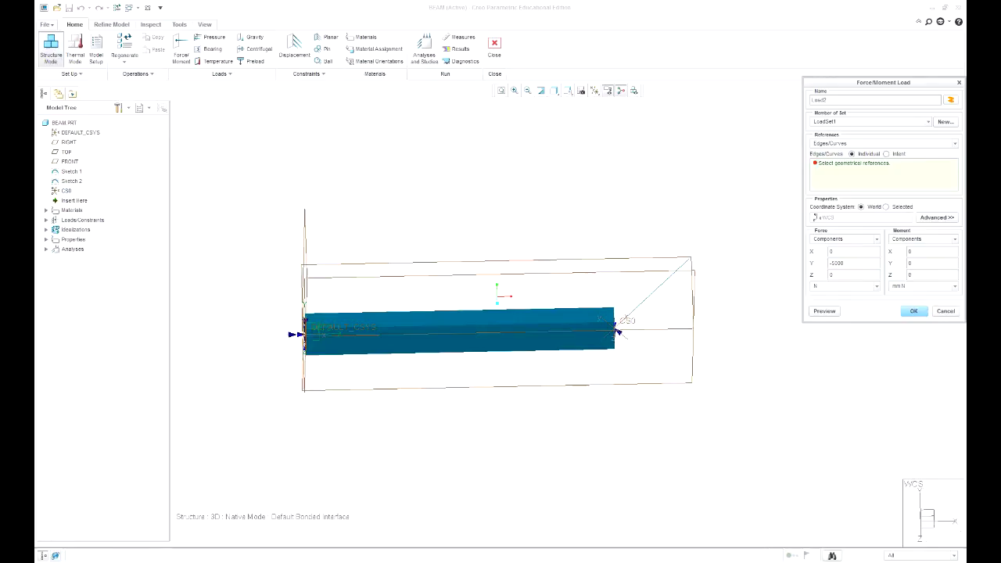
Apply the force load to the beam curve, preview its direction, and accept it.
{"action": "left_click", "coordinate": [615, 331]}
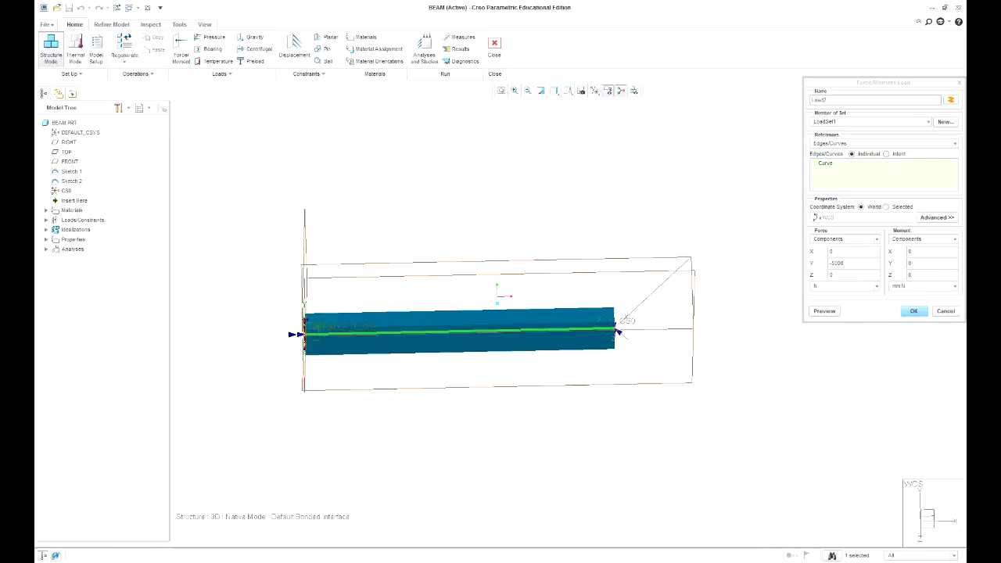
{"action": "left_click", "coordinate": [825, 312]}
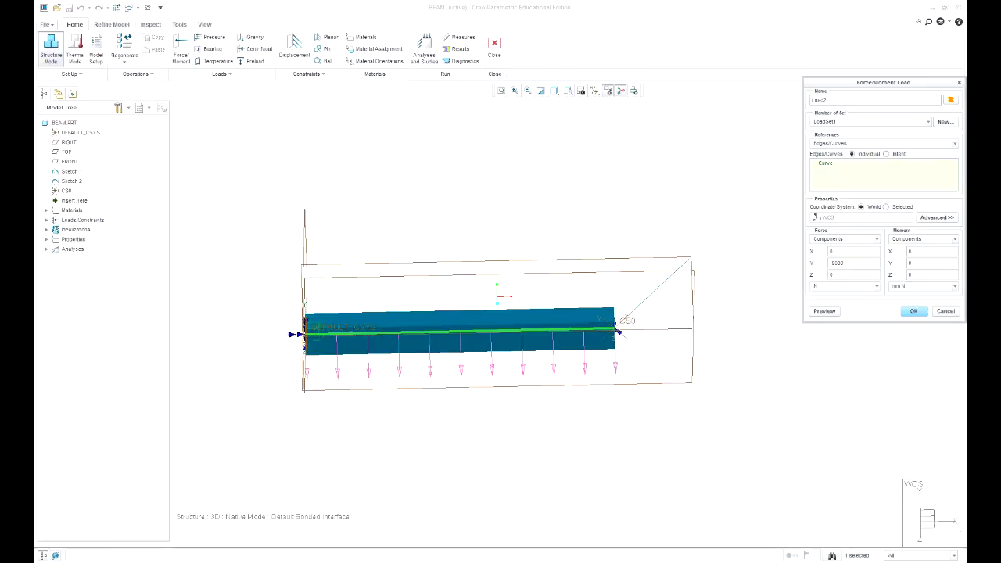
{"action": "middle_click", "coordinate": [617, 331]}
{"action": "key", "text": "ctrl+d"}
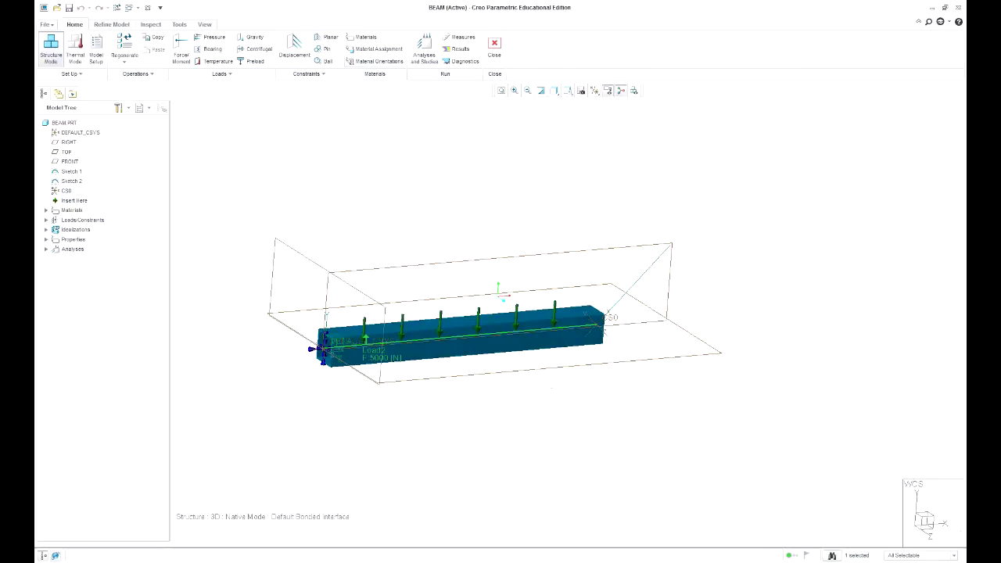
Assign the STEEL material to the BEAM.PRT component and save the model.
{"action": "left_click", "coordinate": [362, 37]}
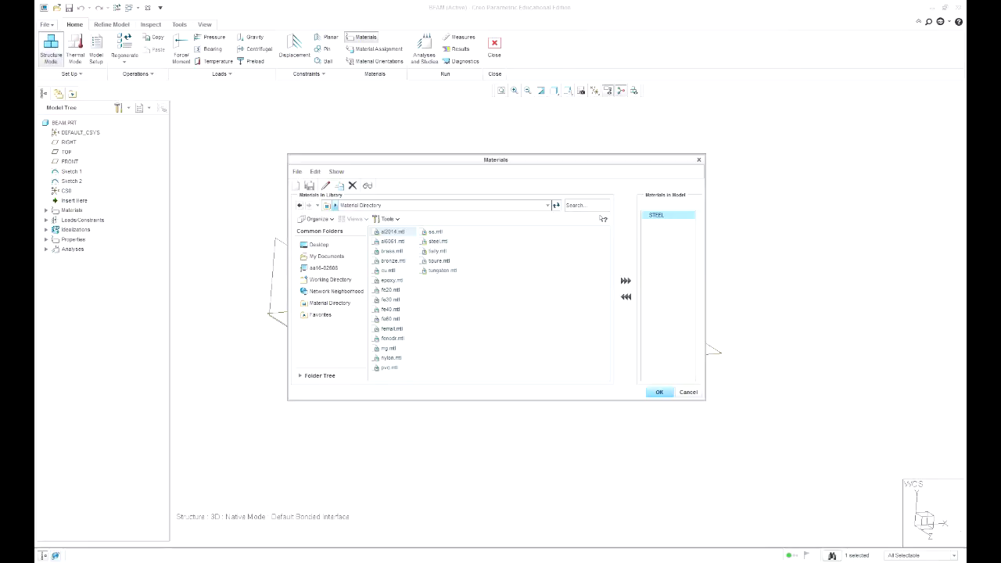
{"action": "left_click", "coordinate": [659, 392]}
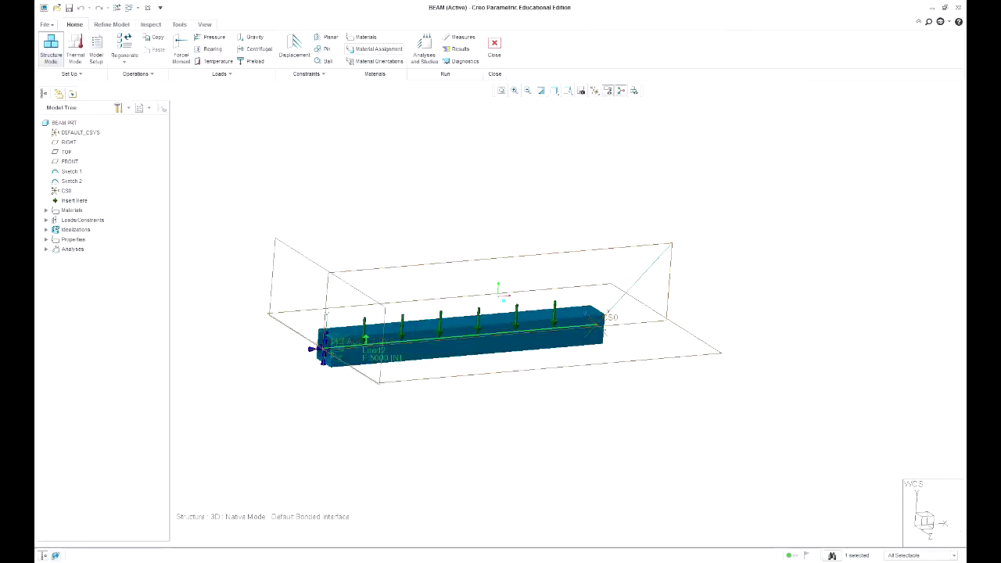
{"action": "left_click", "coordinate": [375, 50]}
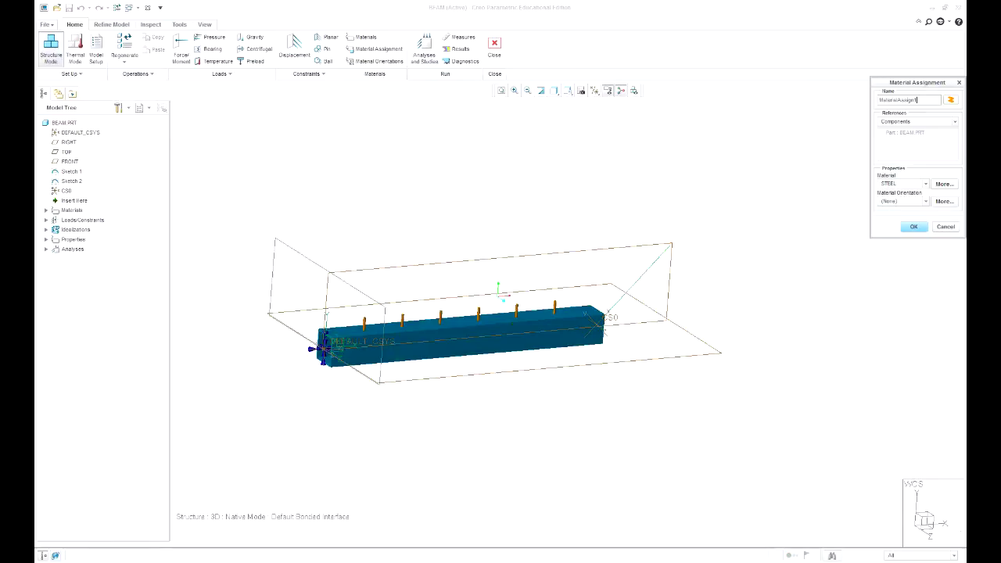
{"action": "left_click", "coordinate": [954, 122]}
{"action": "left_click", "coordinate": [917, 130]}
{"action": "left_click", "coordinate": [64, 123]}
{"action": "left_click", "coordinate": [913, 227]}
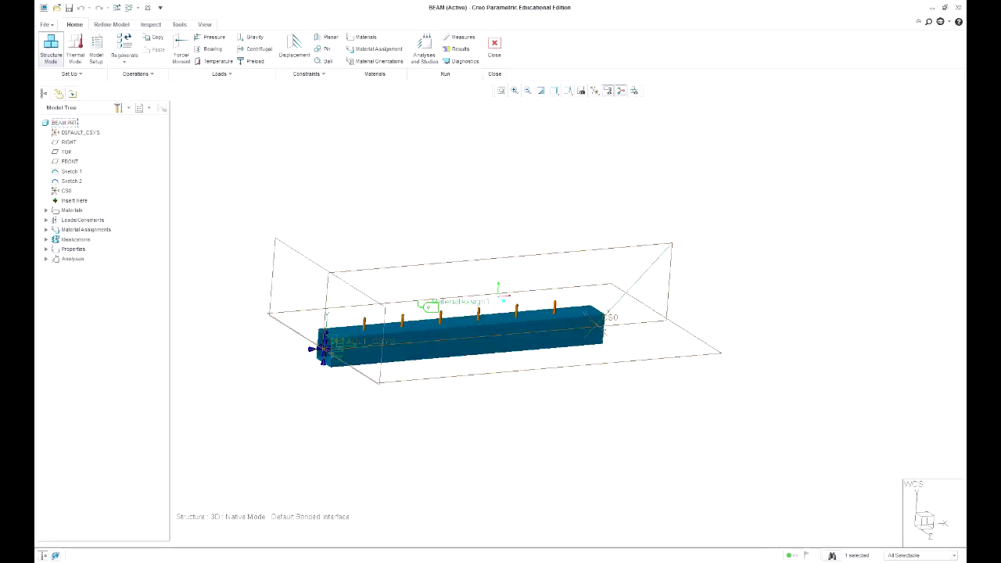
{"action": "left_click", "coordinate": [69, 7]}
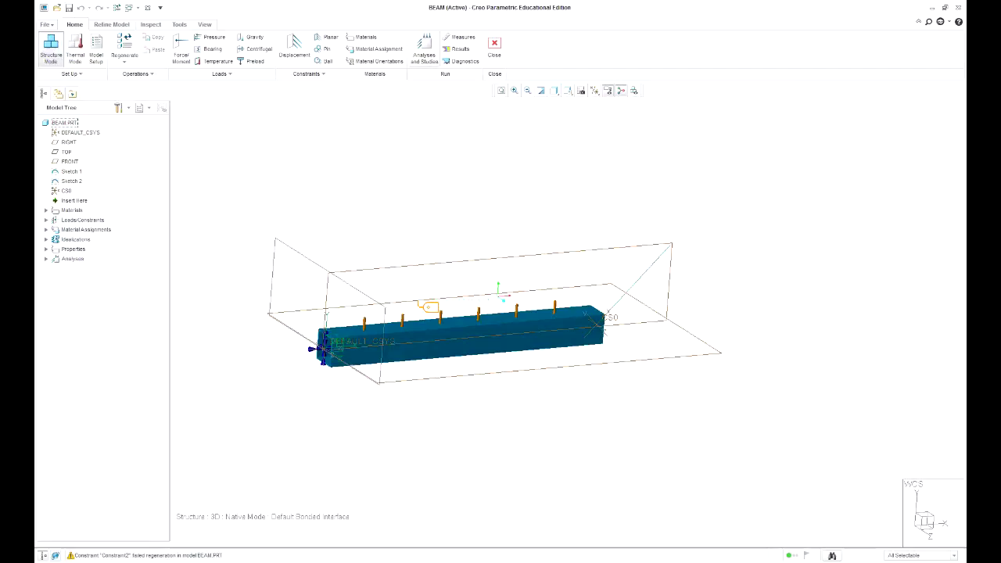
Create a static analysis using ConstraintSet1 and LoadSet1 with the Multi-Pass Adaptive method.
{"action": "left_click", "coordinate": [424, 48]}
{"action": "left_click", "coordinate": [603, 125]}
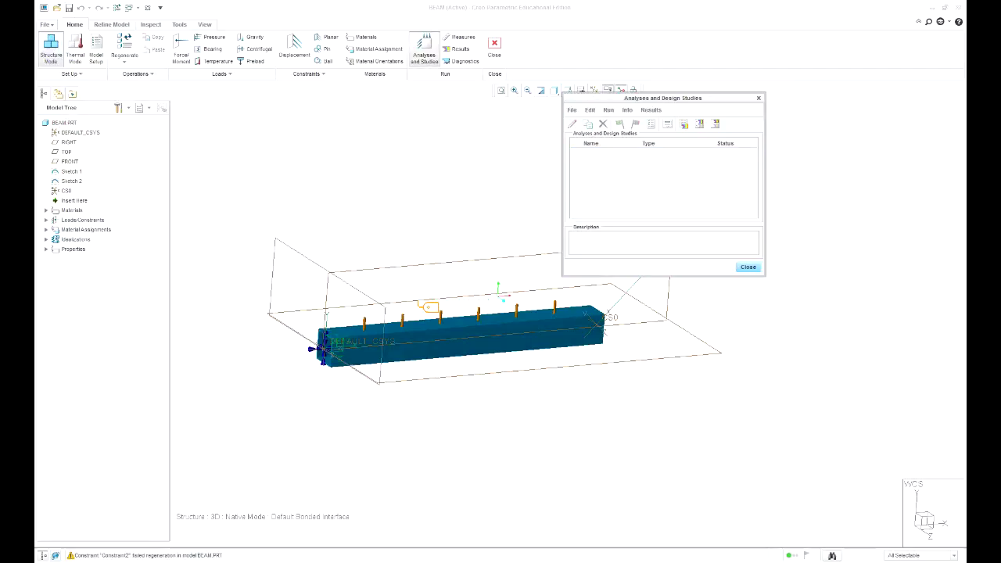
{"action": "left_click", "coordinate": [572, 110]}
{"action": "left_click", "coordinate": [602, 121]}
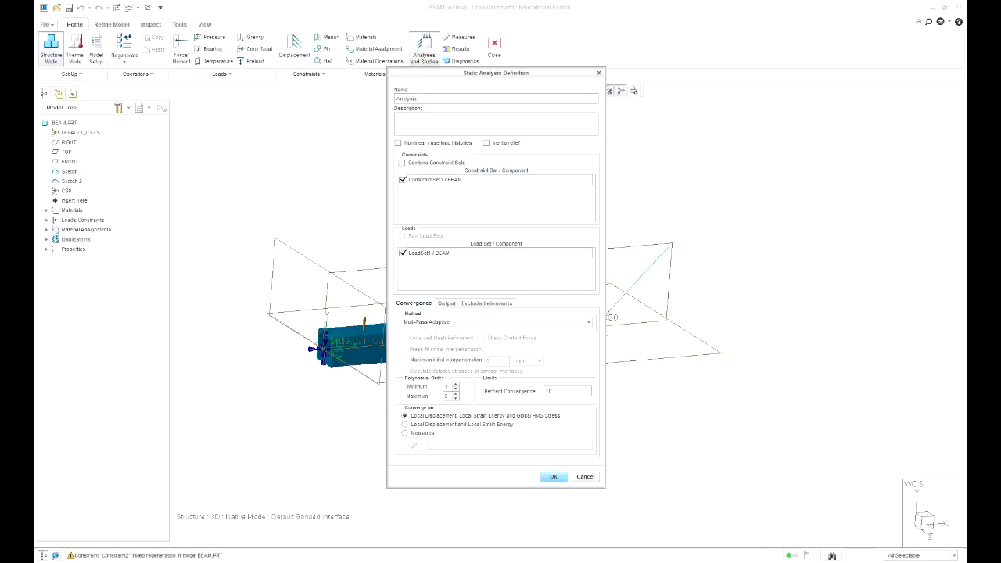
{"action": "left_click", "coordinate": [553, 477]}
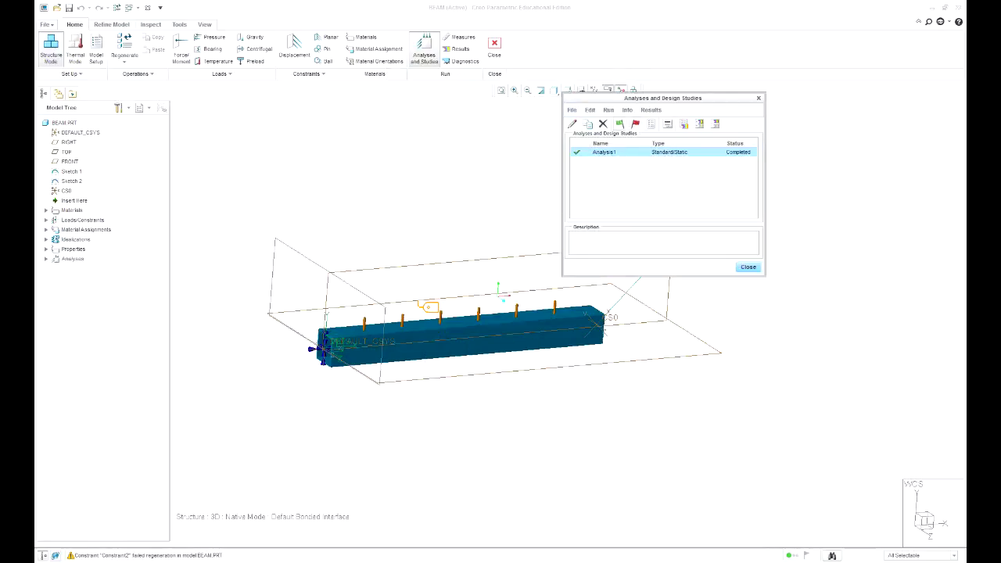
Run the static analysis, deleting its existing output files, and dismiss the diagnostics.
{"action": "left_click", "coordinate": [620, 124]}
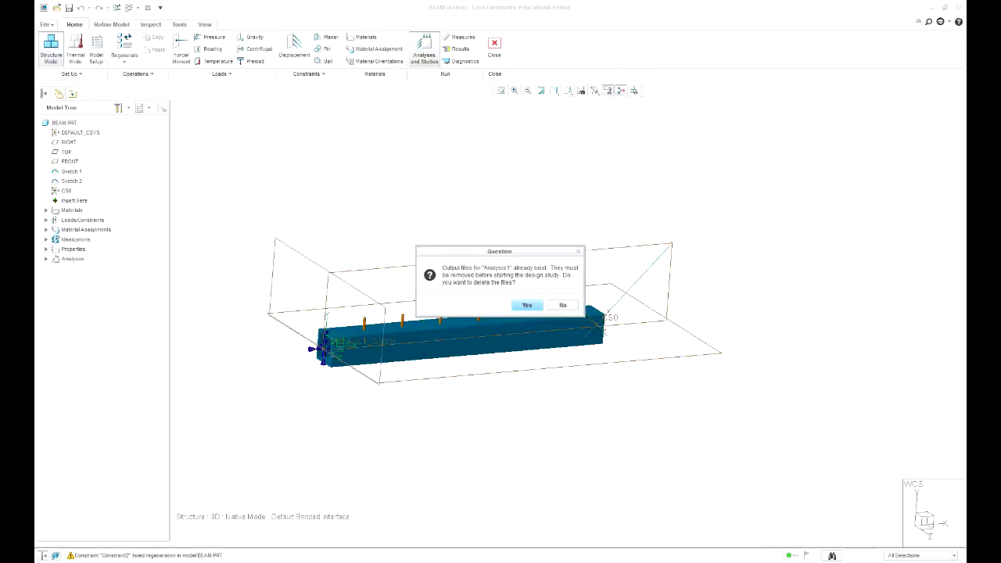
{"action": "left_click", "coordinate": [527, 305]}
{"action": "left_click", "coordinate": [517, 302]}
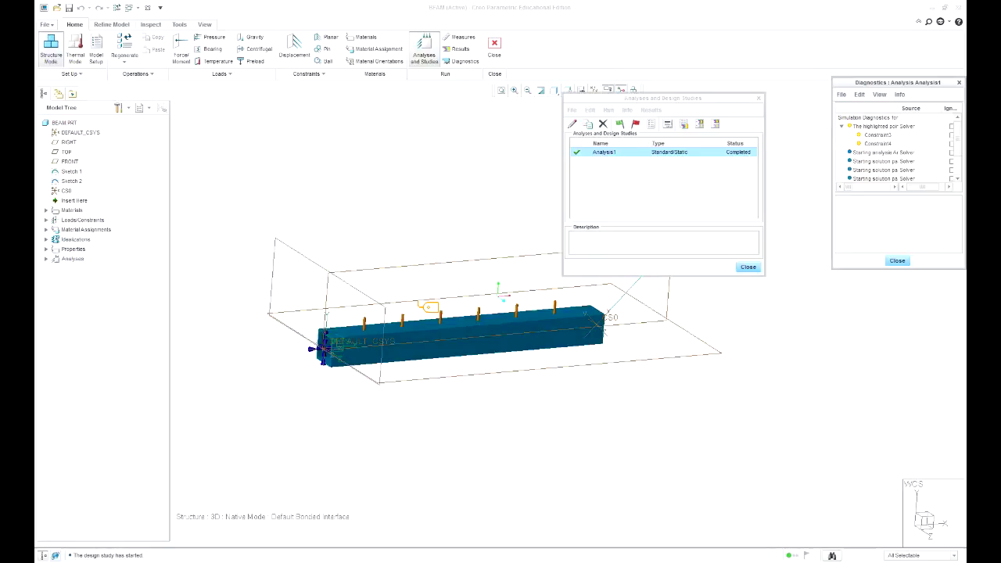
{"action": "left_click", "coordinate": [897, 261]}
Show the analysis results as a von Mises stress fringe plot in MPa on the deformed beam.
{"action": "left_click", "coordinate": [684, 124]}
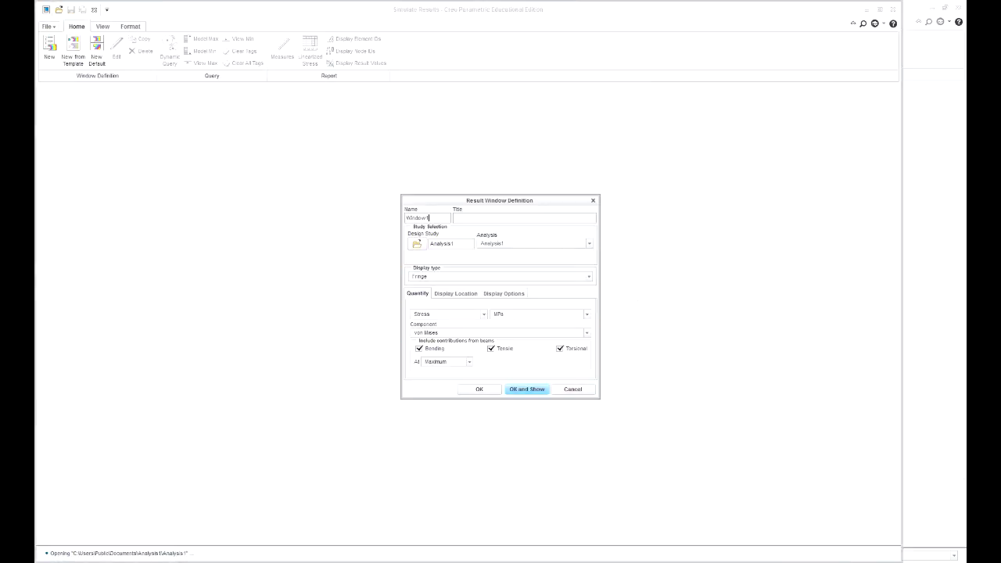
{"action": "left_click", "coordinate": [504, 294]}
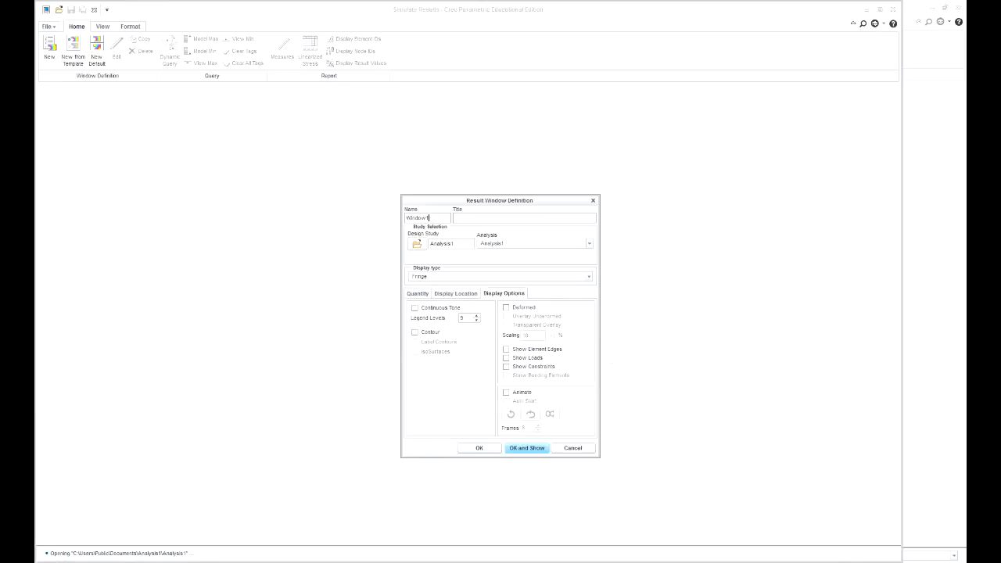
{"action": "left_click", "coordinate": [507, 308]}
{"action": "left_click", "coordinate": [526, 447]}
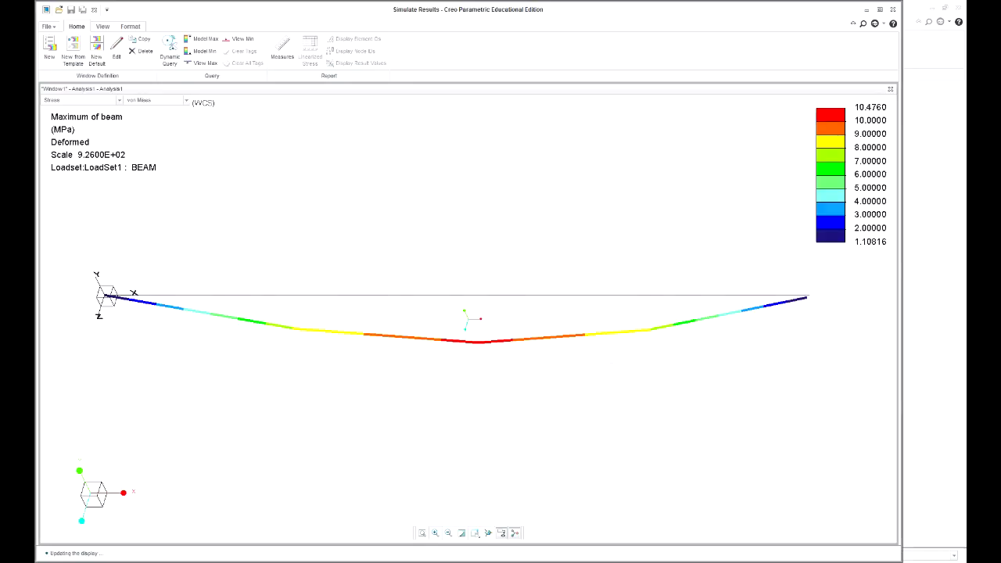
Tag the model's maximum and minimum stress on the deformed beam plot, inspect it, and close the results without saving.
{"action": "mouse_move", "coordinate": [470, 376]}
{"action": "middle_mouse_down"}
{"action": "mouse_move", "coordinate": [526, 322]}
{"action": "mouse_move", "coordinate": [505, 293]}
{"action": "mouse_move", "coordinate": [473, 316]}
{"action": "mouse_move", "coordinate": [484, 311]}
{"action": "middle_mouse_up"}
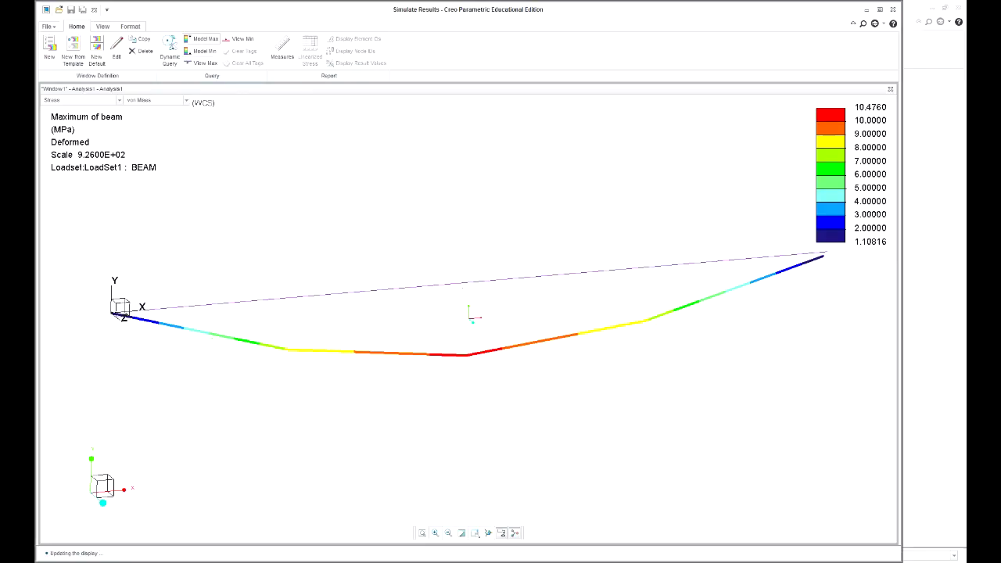
{"action": "left_click", "coordinate": [202, 38]}
{"action": "left_click", "coordinate": [202, 51]}
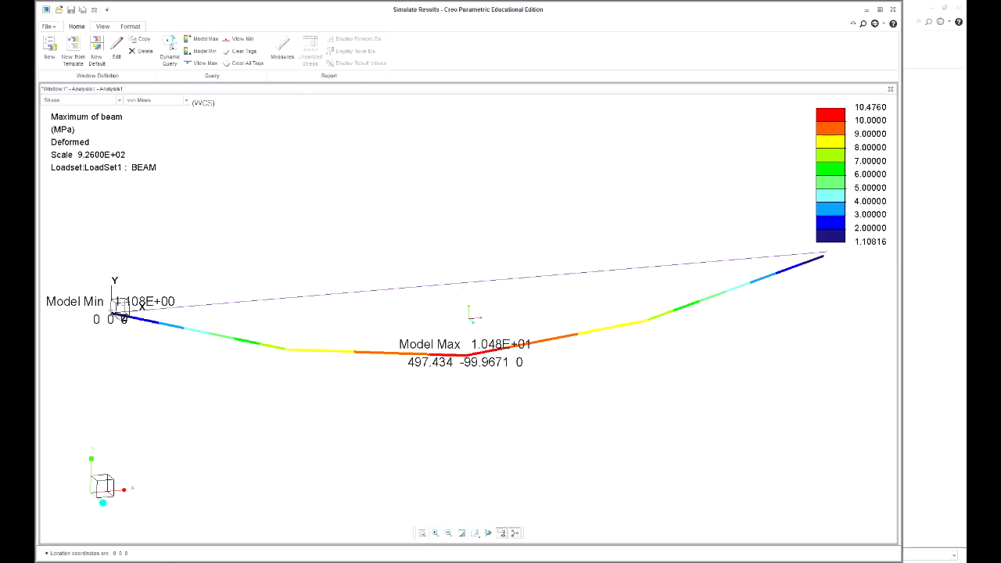
{"action": "middle_click_drag", "start_coordinate": [501, 317], "coordinate": [434, 379]}
{"action": "middle_click_drag", "start_coordinate": [532, 306], "coordinate": [547, 305]}
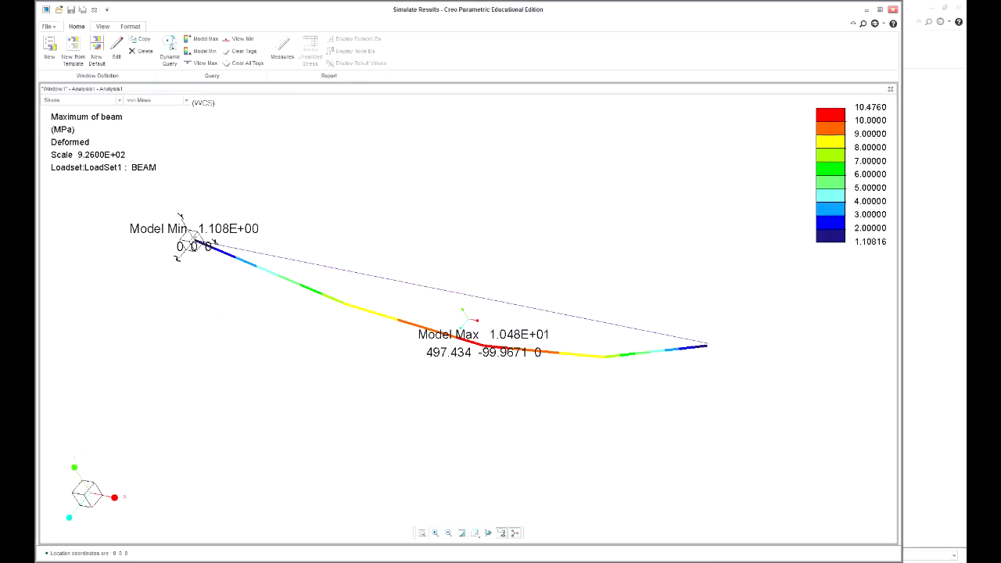
{"action": "left_click", "coordinate": [892, 9]}
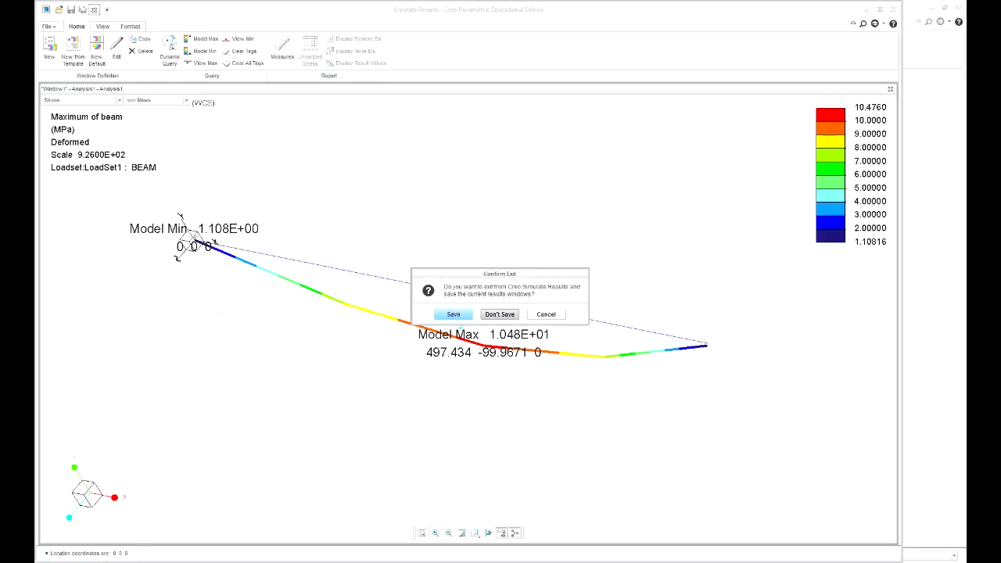
{"action": "left_click", "coordinate": [500, 314]}
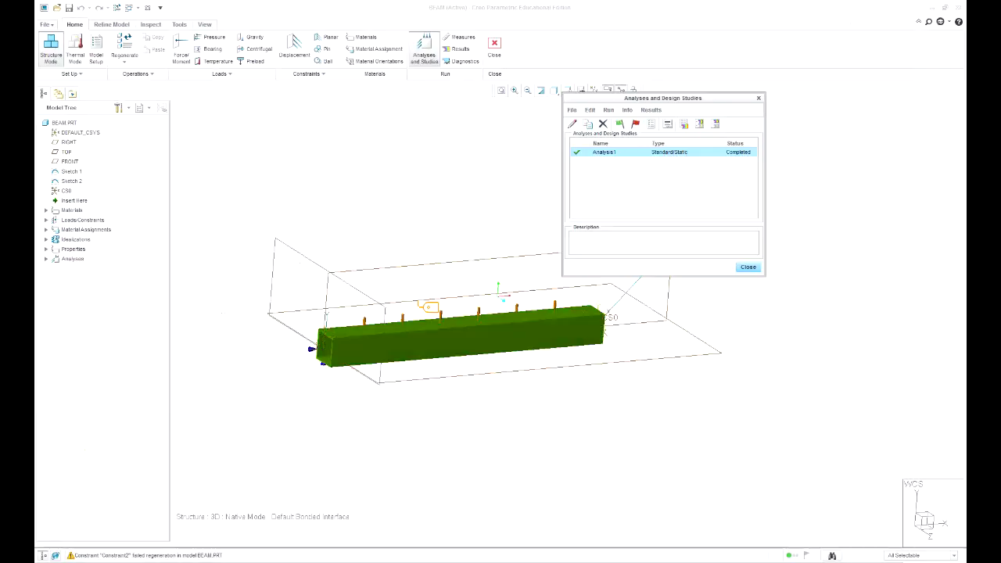
Reopen the results of Analysis1 and define the result window as a Graph of Shear & Moment.
{"action": "left_click", "coordinate": [684, 124]}
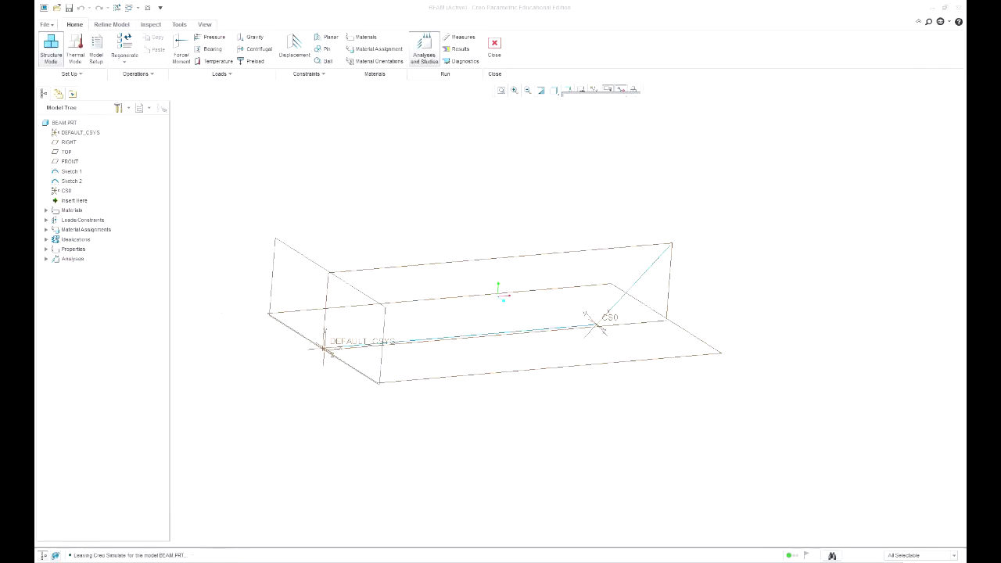
{"action": "left_click", "coordinate": [485, 314]}
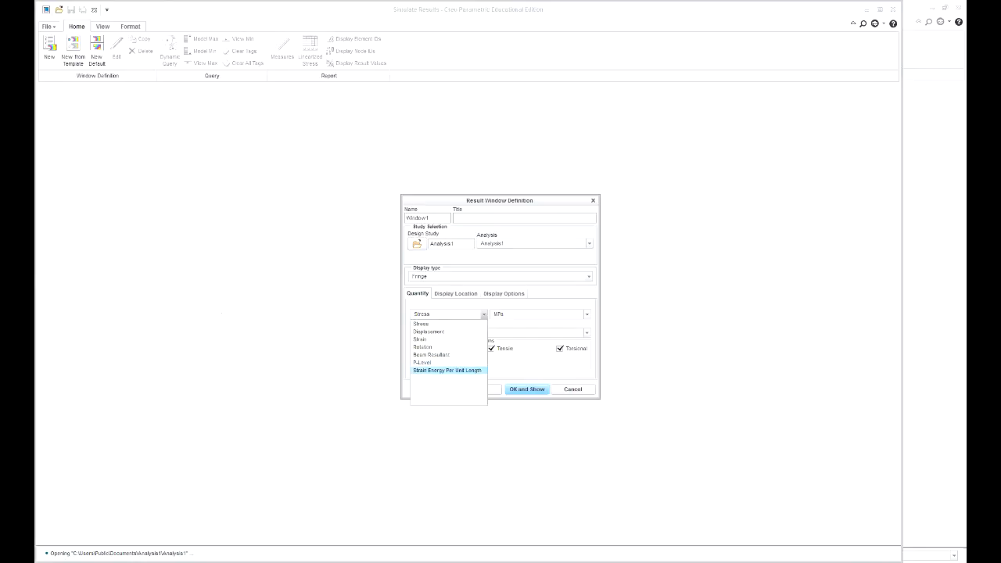
{"action": "left_click", "coordinate": [423, 323]}
{"action": "left_click", "coordinate": [589, 277]}
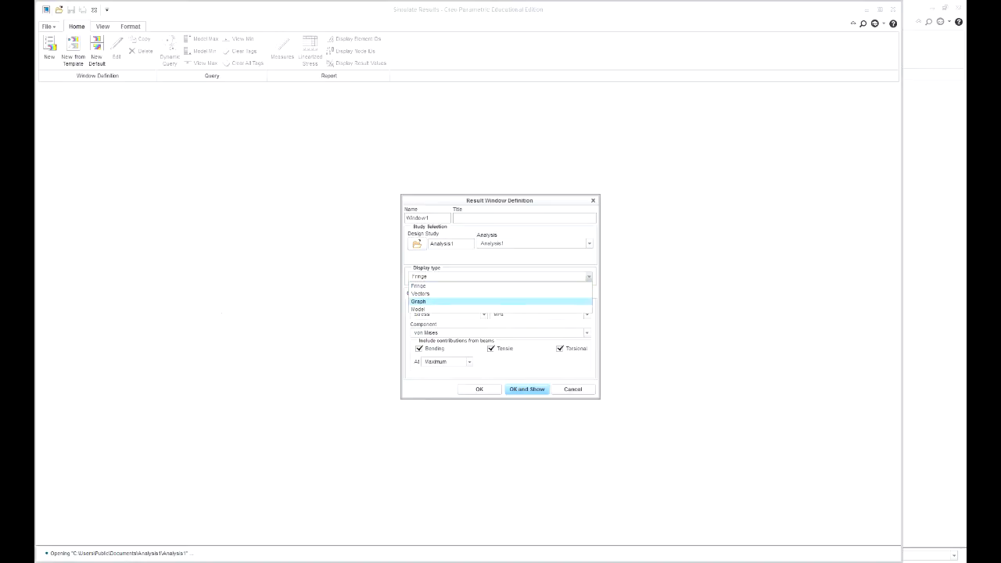
{"action": "left_click", "coordinate": [419, 301]}
{"action": "left_click", "coordinate": [509, 315]}
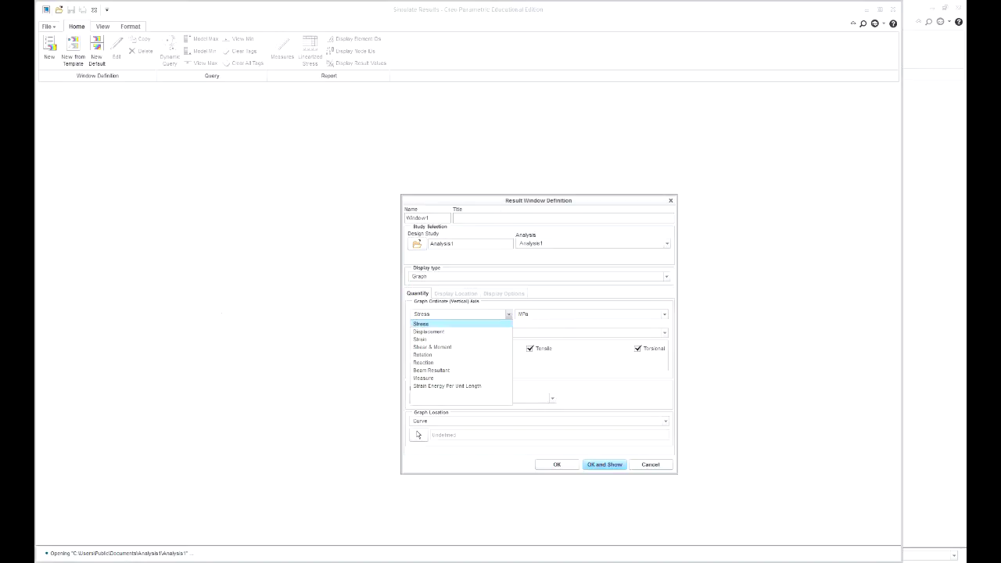
{"action": "key", "text": "Down"}
{"action": "key", "text": "Down"}
{"action": "key", "text": "Down"}
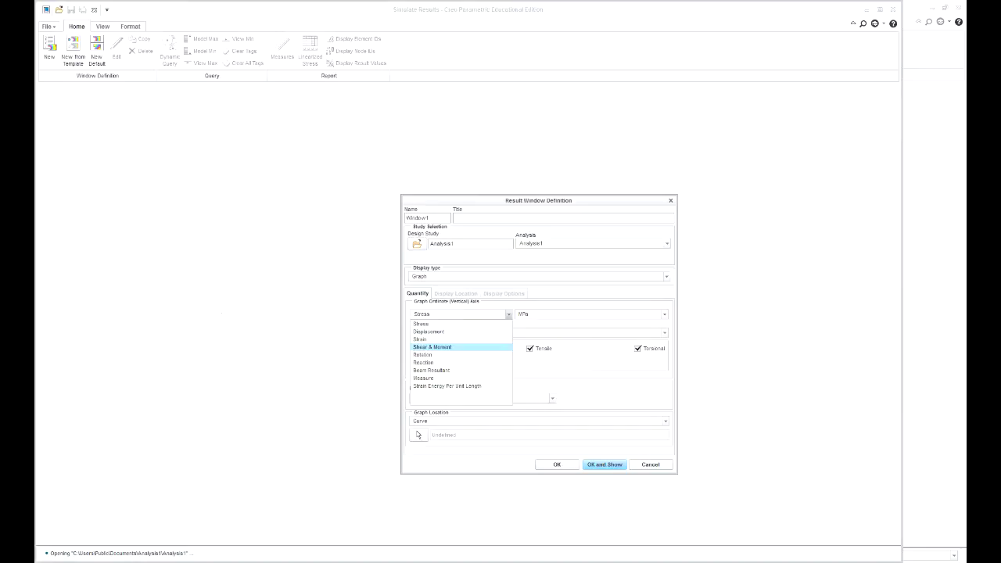
{"action": "key", "text": "Return"}
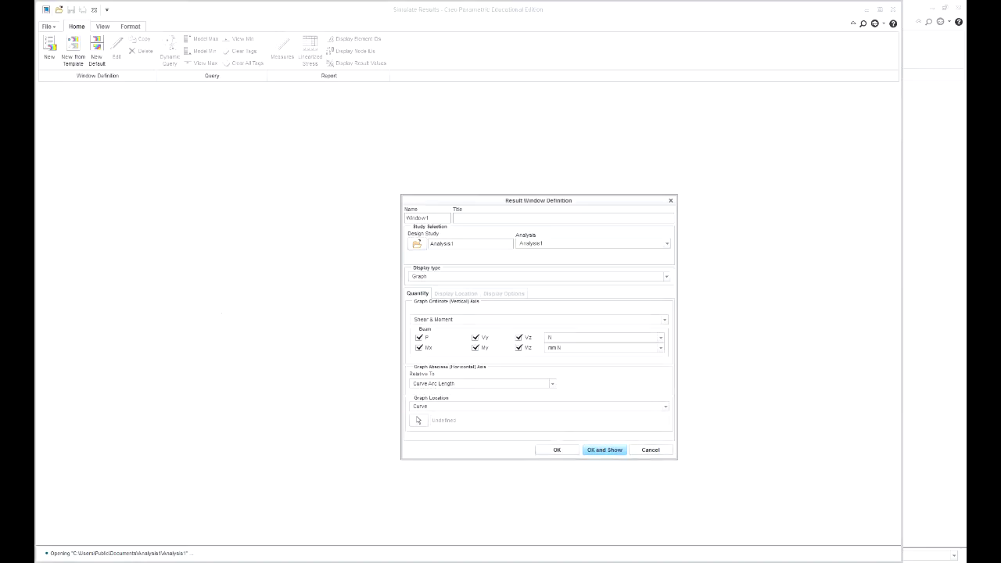
{"action": "left_click", "coordinate": [605, 450]}
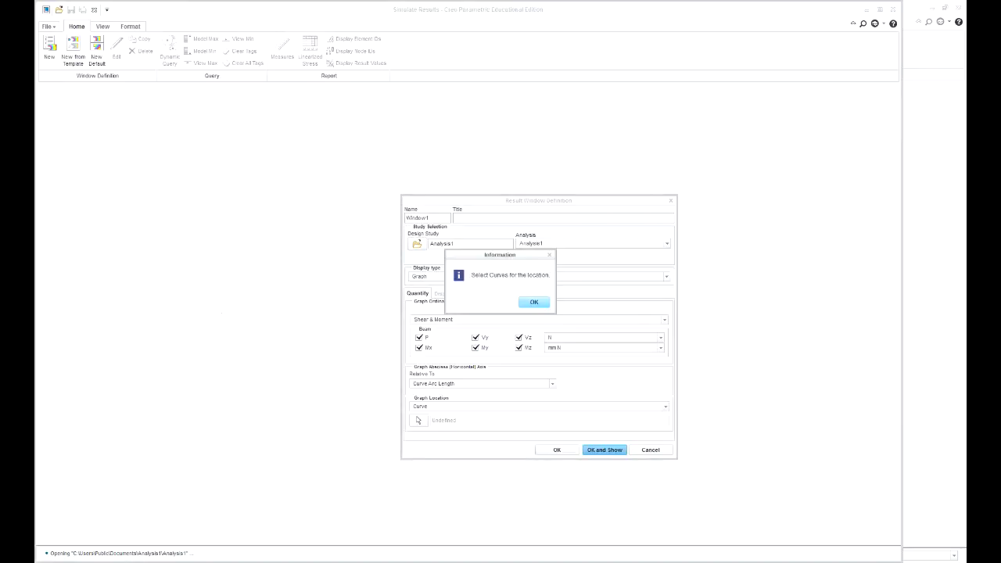
{"action": "key", "text": "Return"}
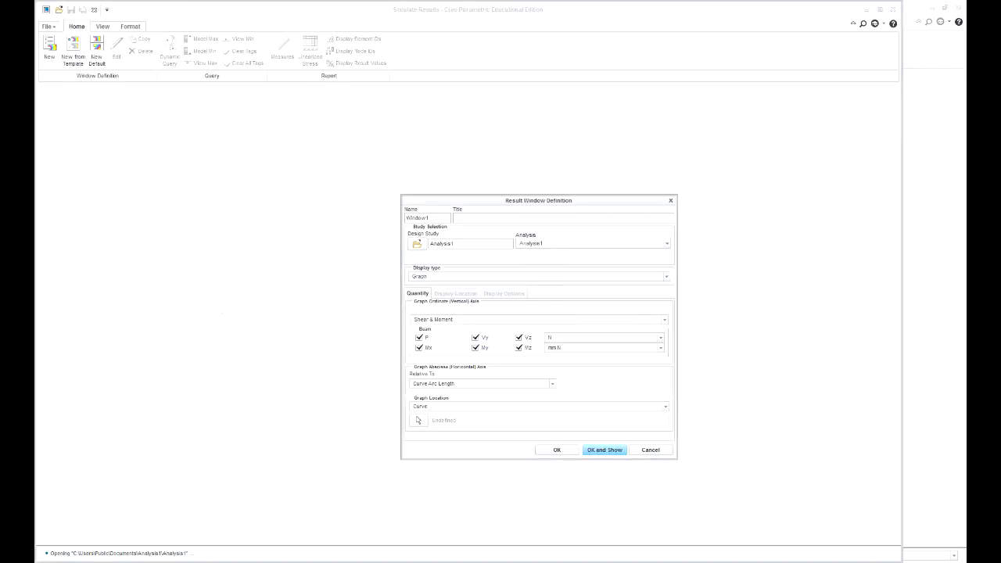
{"action": "left_click", "coordinate": [666, 406]}
{"action": "key", "text": "Down"}
{"action": "key", "text": "Return"}
{"action": "key", "text": "alt+Down"}
{"action": "key", "text": "Up"}
{"action": "key", "text": "Return"}
Select the beam's curve as the graph location and accept the highlighted point at the DEFAULT_CSYS end as the graph start.
{"action": "left_click", "coordinate": [418, 420]}
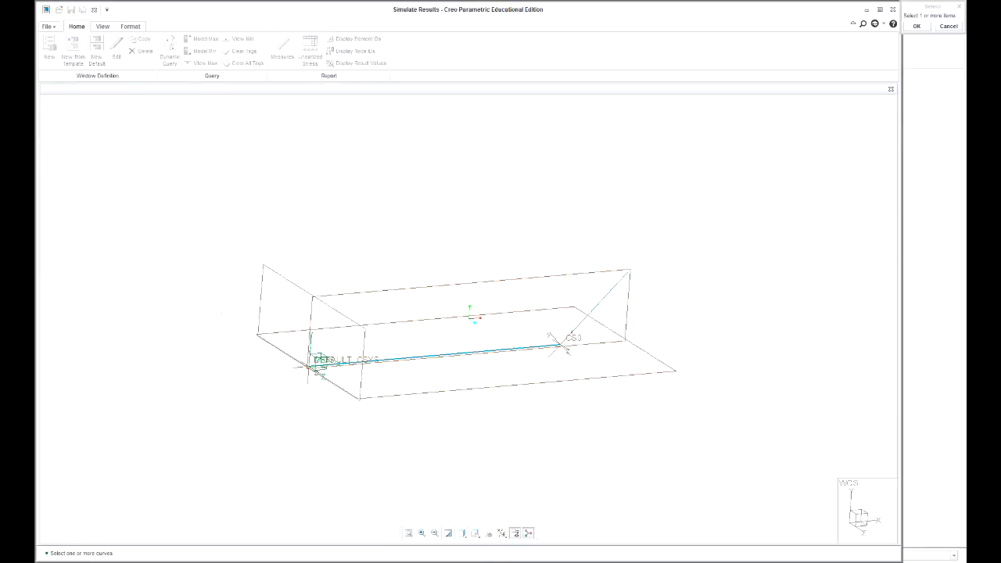
{"action": "left_click", "coordinate": [435, 356]}
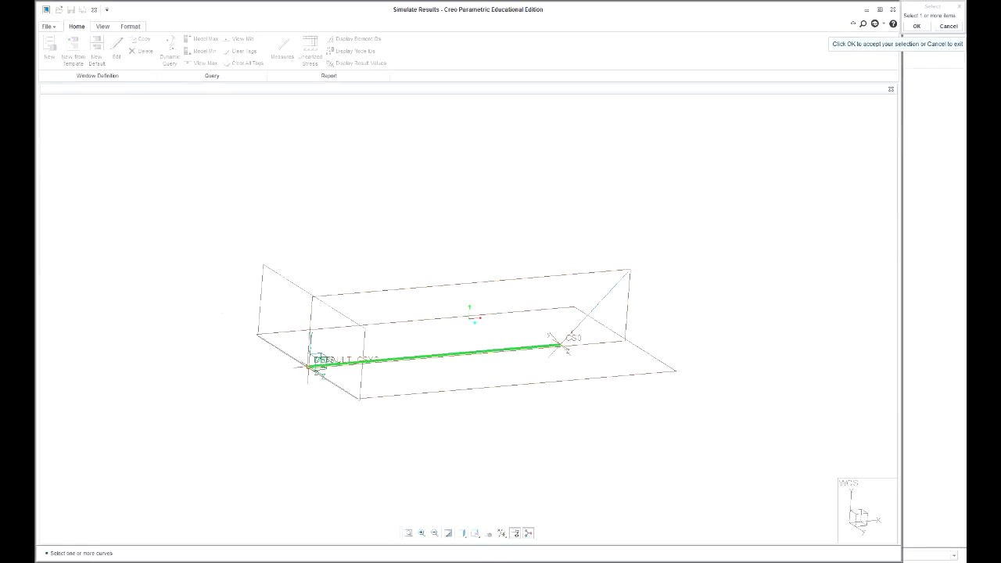
{"action": "left_click", "coordinate": [917, 26]}
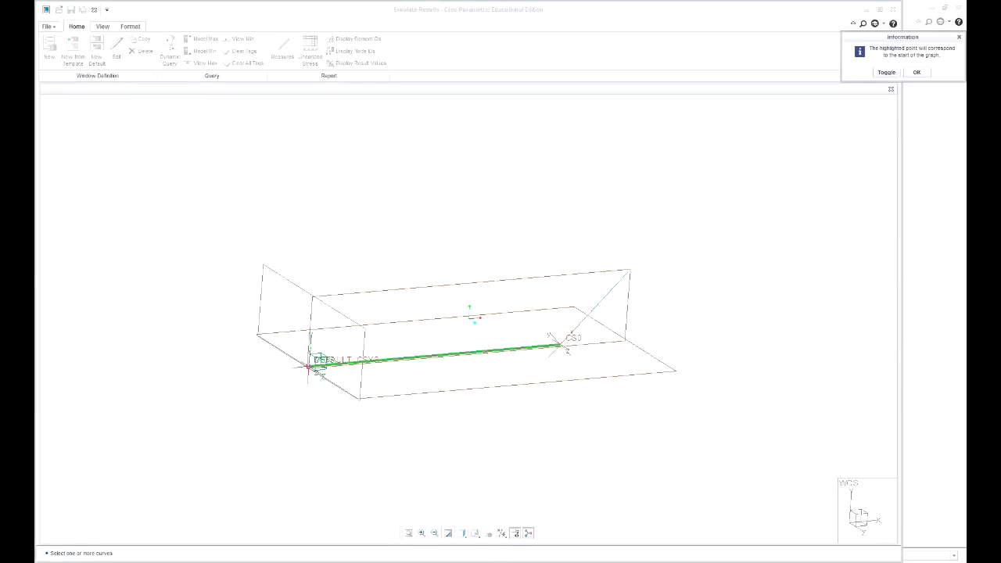
{"action": "left_click", "coordinate": [917, 72]}
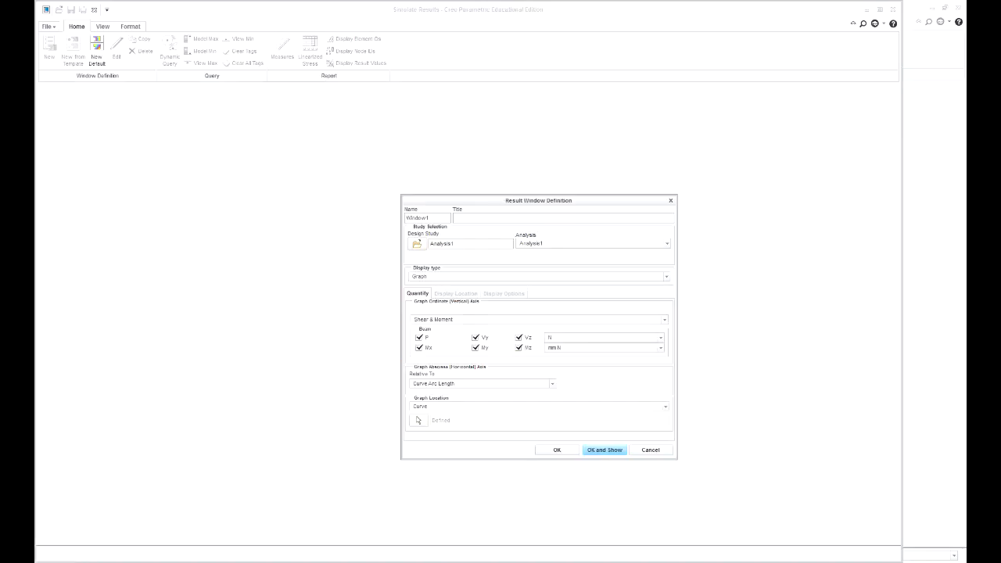
Display the beam's shear and moment graphs along the curve arc length, and close the results without saving.
{"action": "key", "text": "Return"}
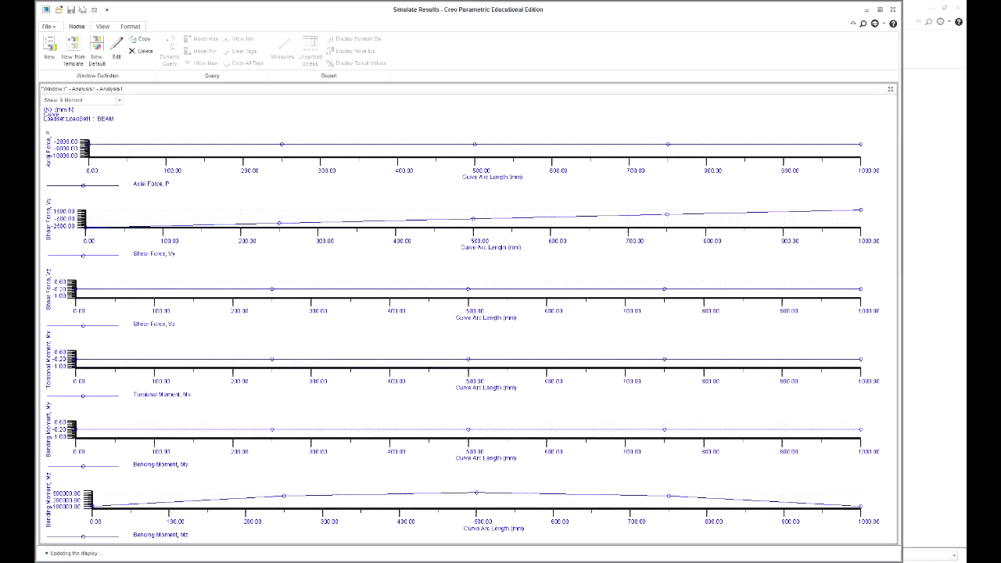
{"action": "left_click", "coordinate": [893, 9]}
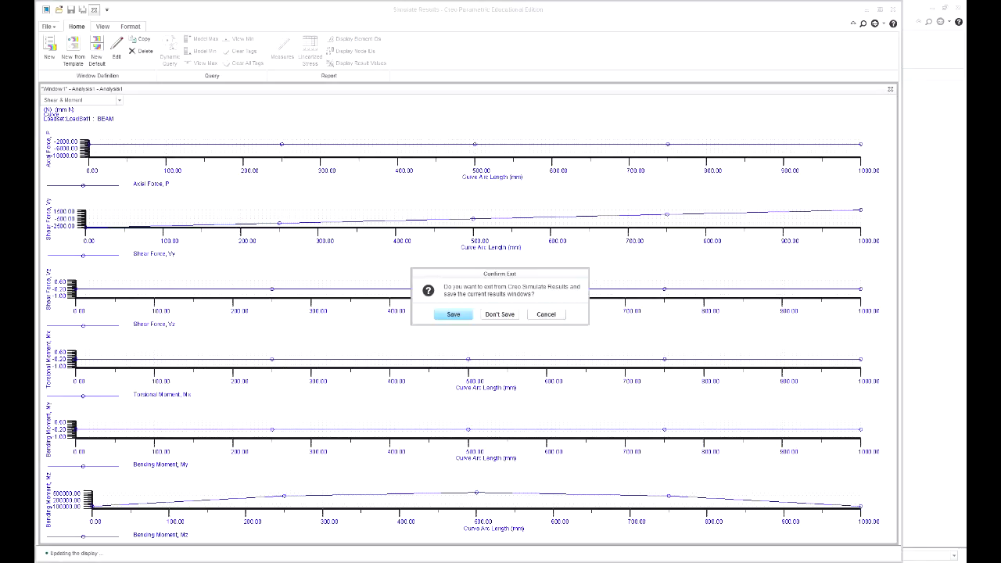
{"action": "left_click", "coordinate": [499, 314]}
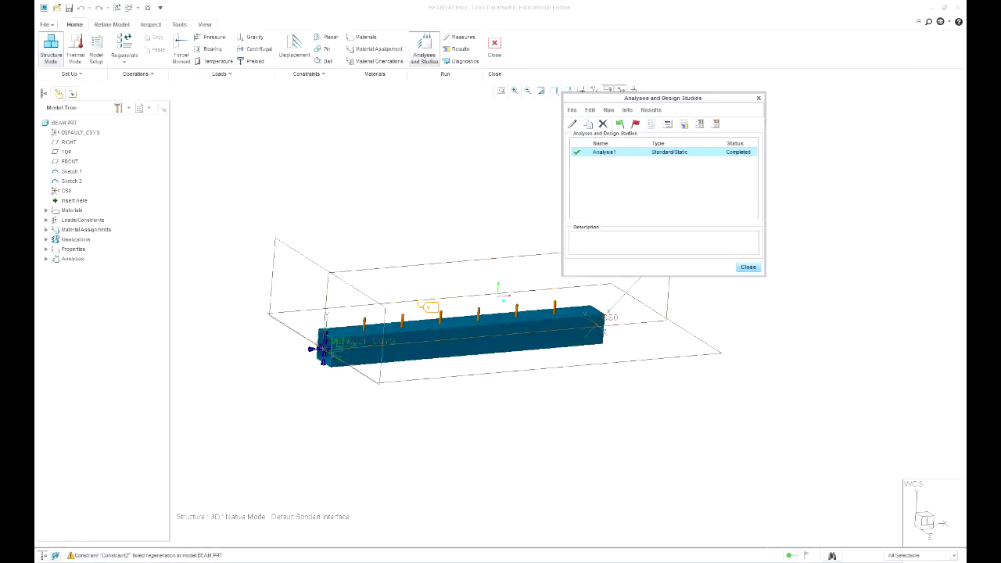